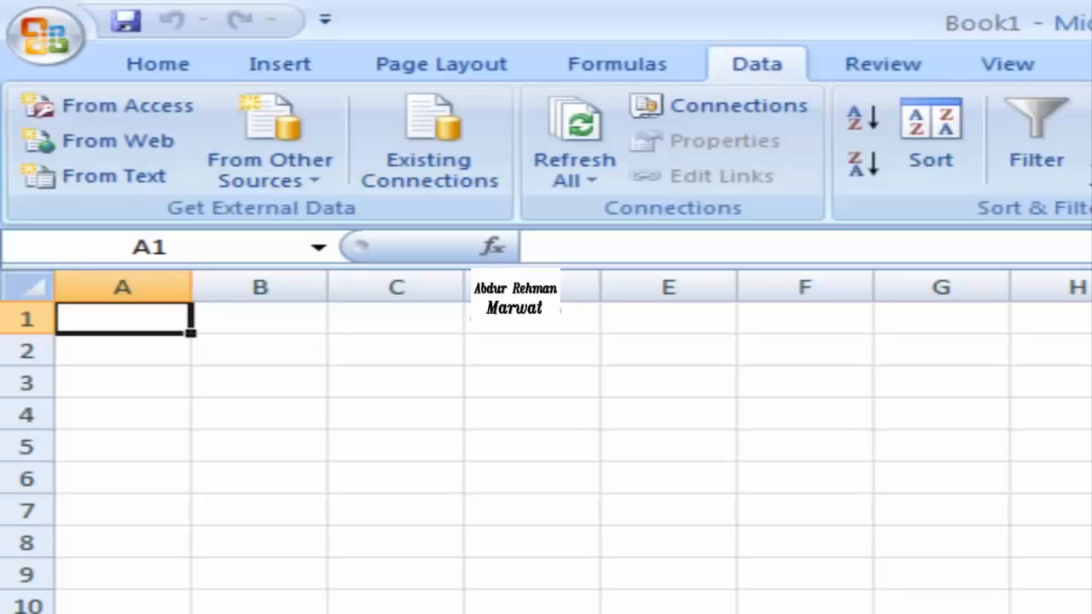
- Start an import from an Access database and open FrmSampl.mdb from the Desktop as the data source
{"action": "left_click", "coordinate": [754, 65]}
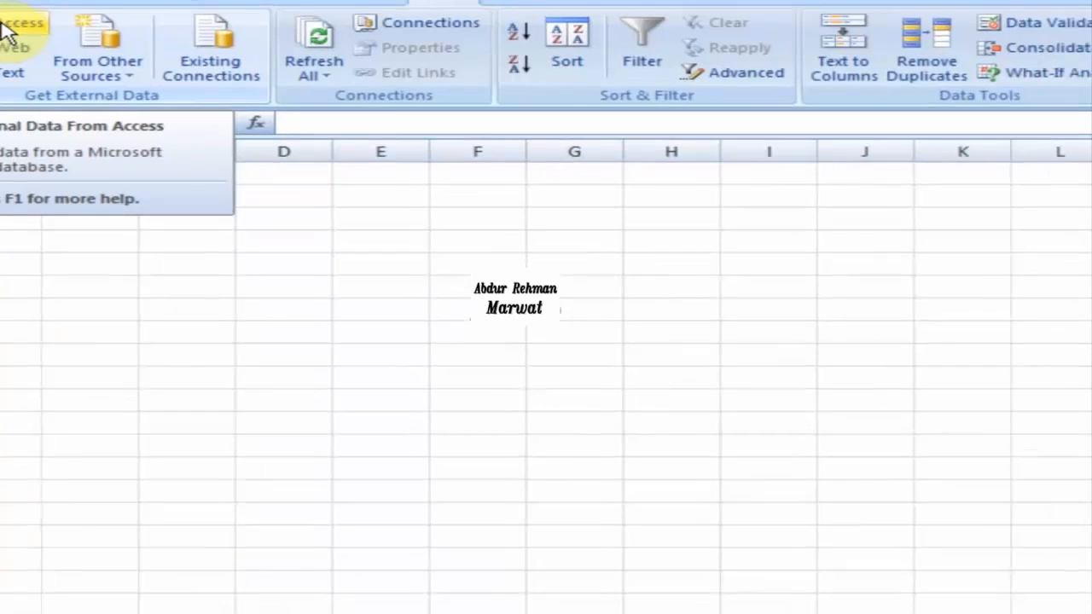
{"action": "left_click", "coordinate": [7, 34]}
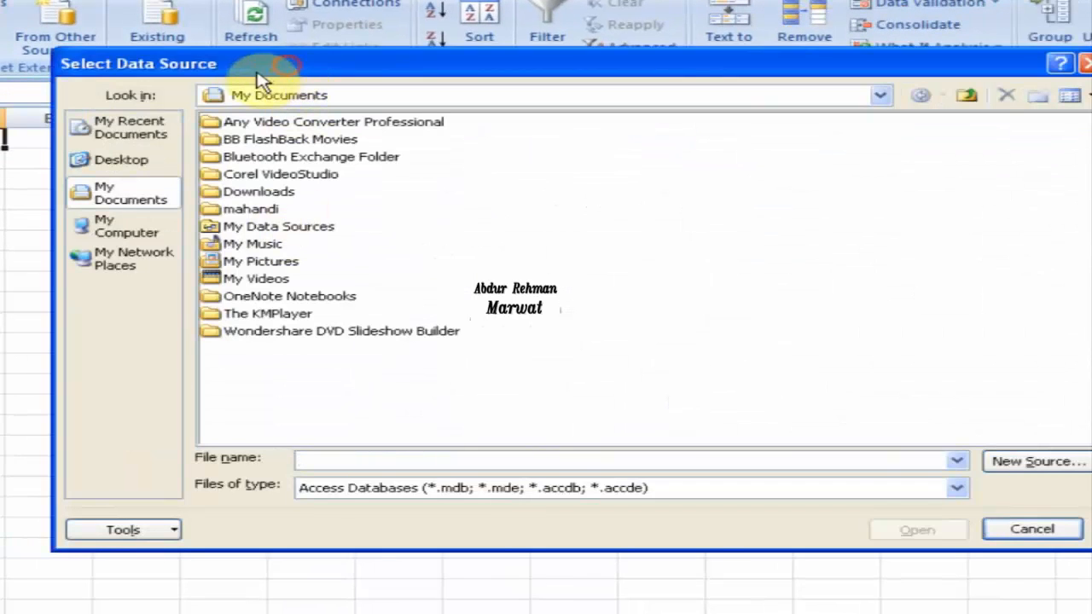
{"action": "left_click_drag", "start_coordinate": [256, 65], "coordinate": [217, 72]}
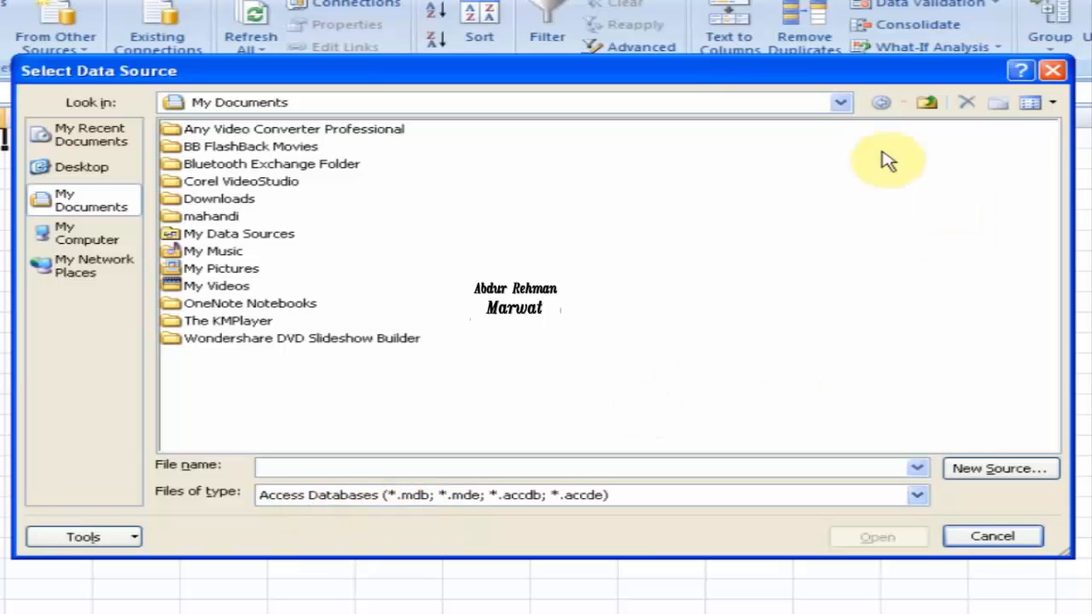
{"action": "left_click", "coordinate": [927, 104]}
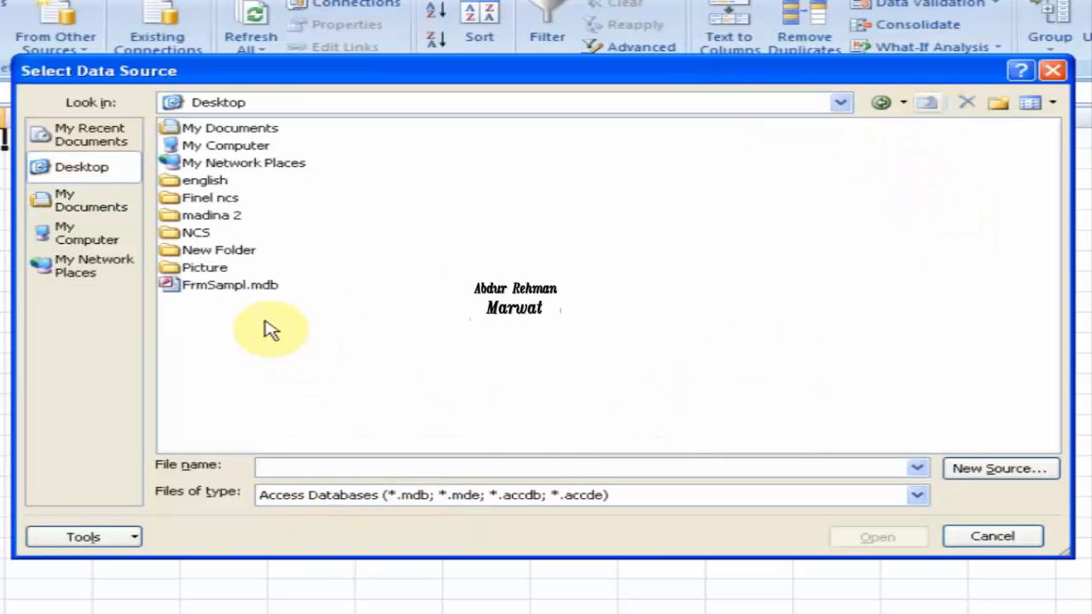
{"action": "left_click", "coordinate": [227, 288]}
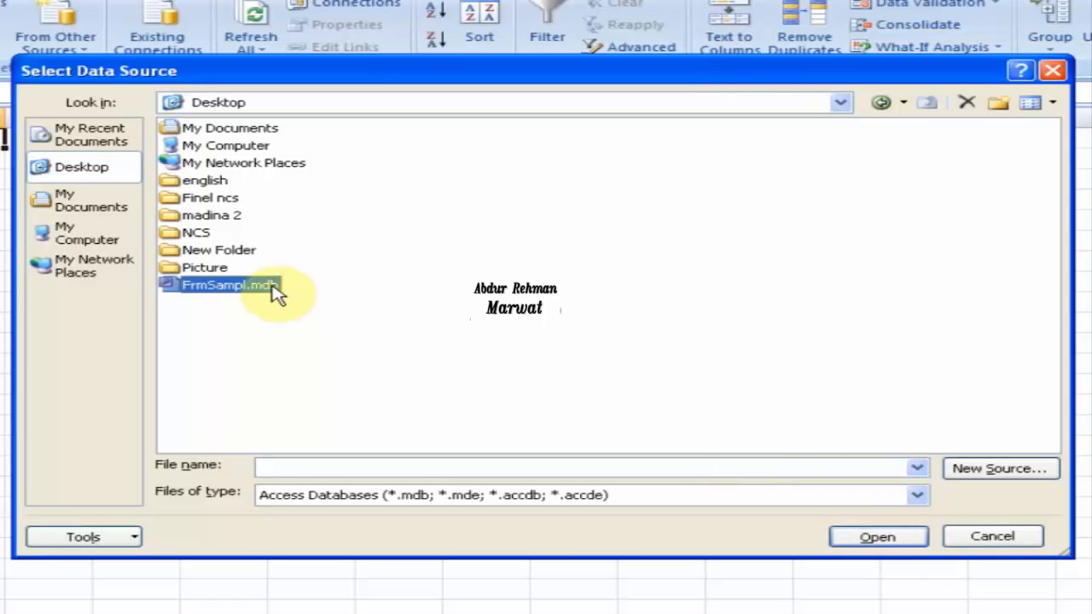
{"action": "left_click", "coordinate": [879, 539]}
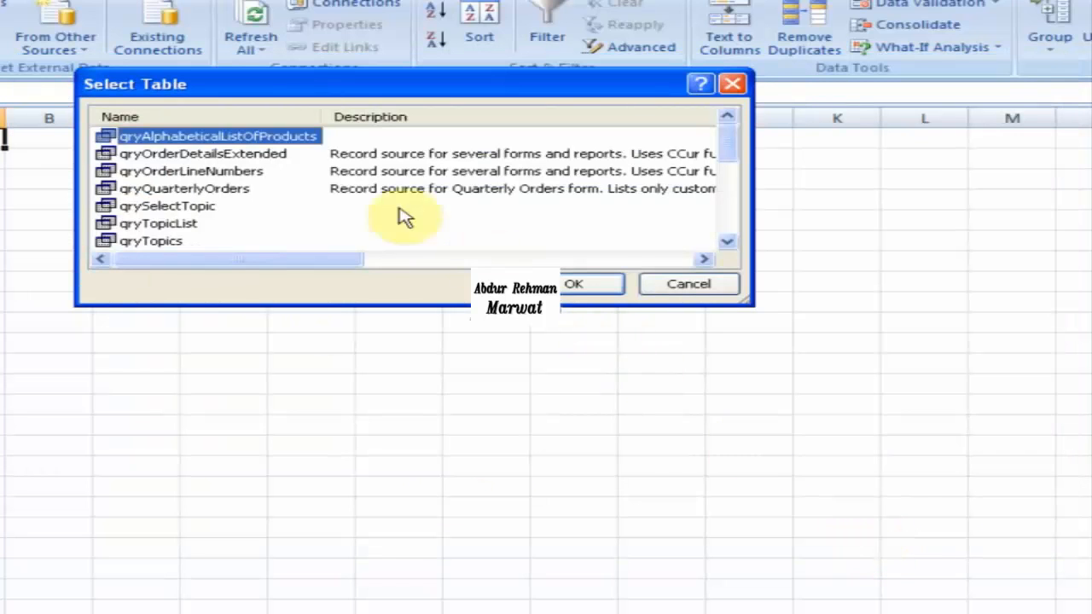
- Choose the tblOrderDetails table as the Access data to import
{"action": "left_click", "coordinate": [728, 242]}
{"action": "left_click", "coordinate": [728, 242]}
{"action": "left_click", "coordinate": [728, 243]}
{"action": "left_click", "coordinate": [728, 243]}
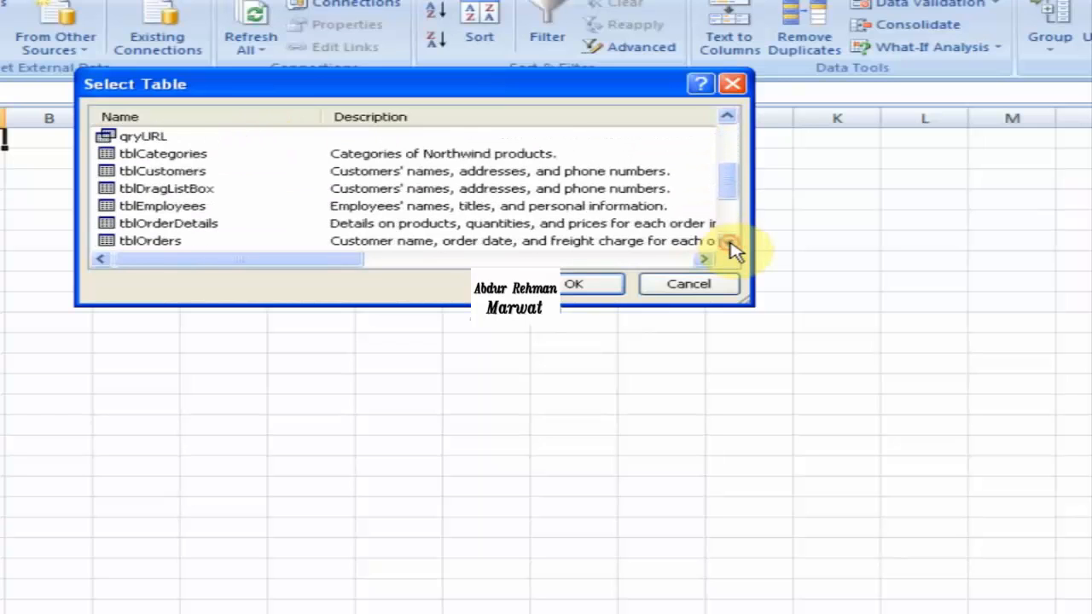
{"action": "left_click", "coordinate": [728, 242]}
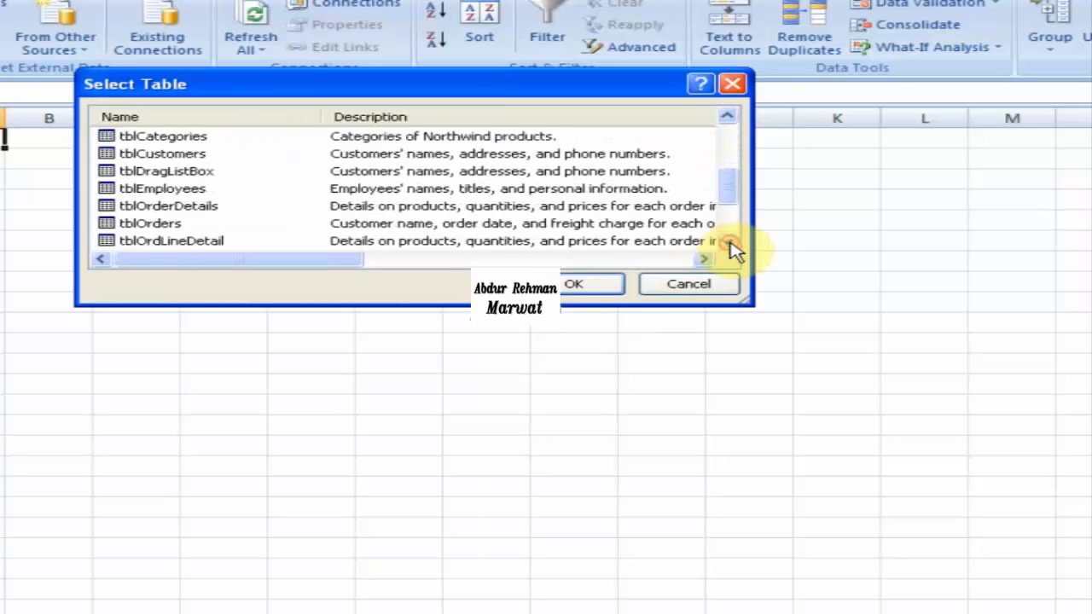
{"action": "left_click", "coordinate": [217, 215]}
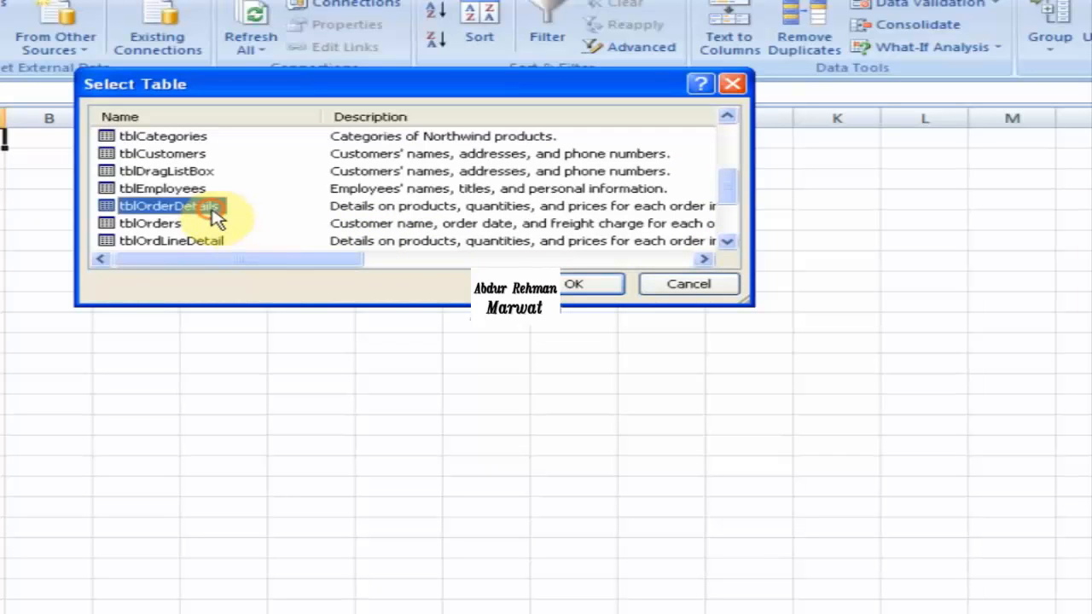
{"action": "left_click", "coordinate": [595, 290]}
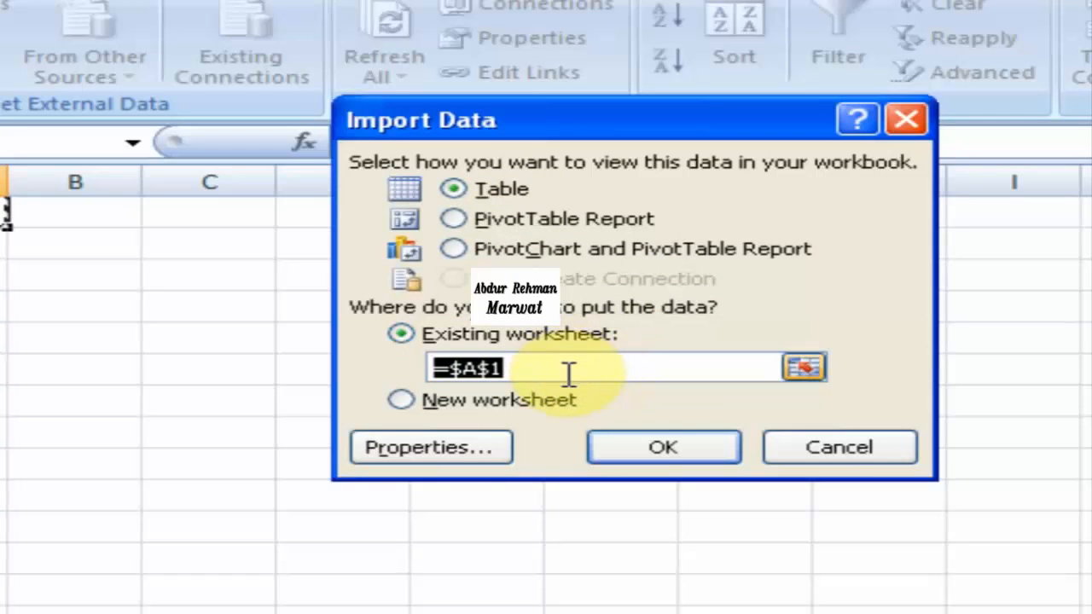
- Import the order details as a table into the existing worksheet at cell A1
{"action": "left_click", "coordinate": [402, 399]}
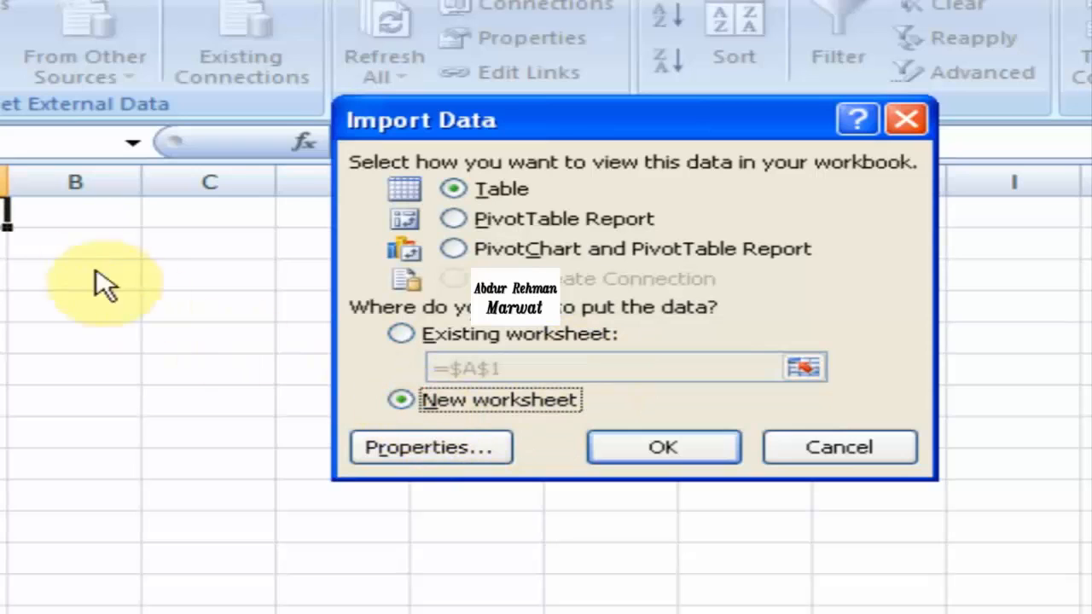
{"action": "left_click", "coordinate": [399, 333]}
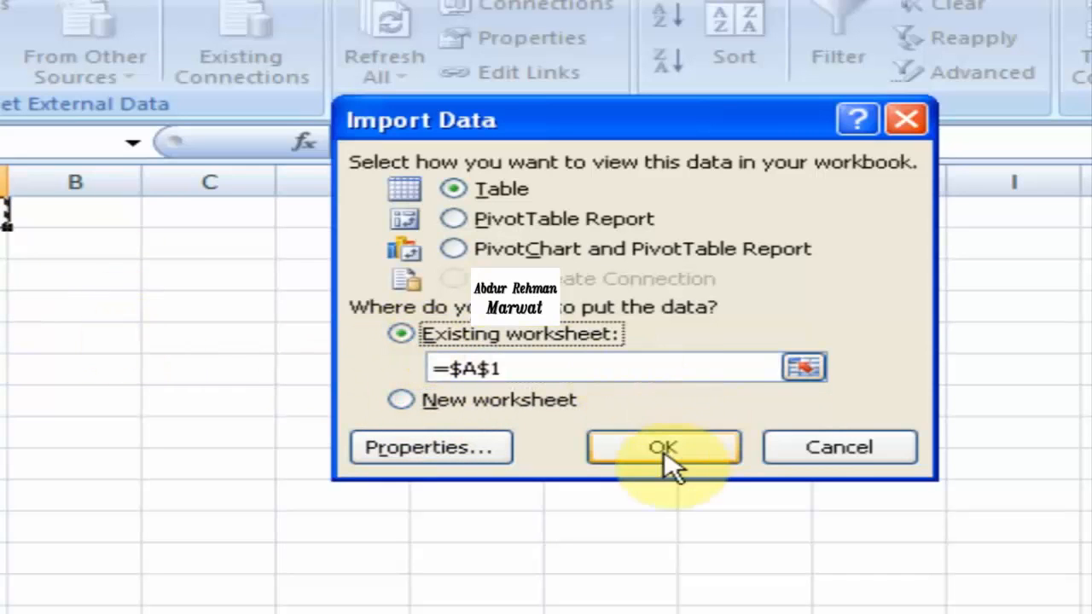
{"action": "left_click", "coordinate": [685, 452]}
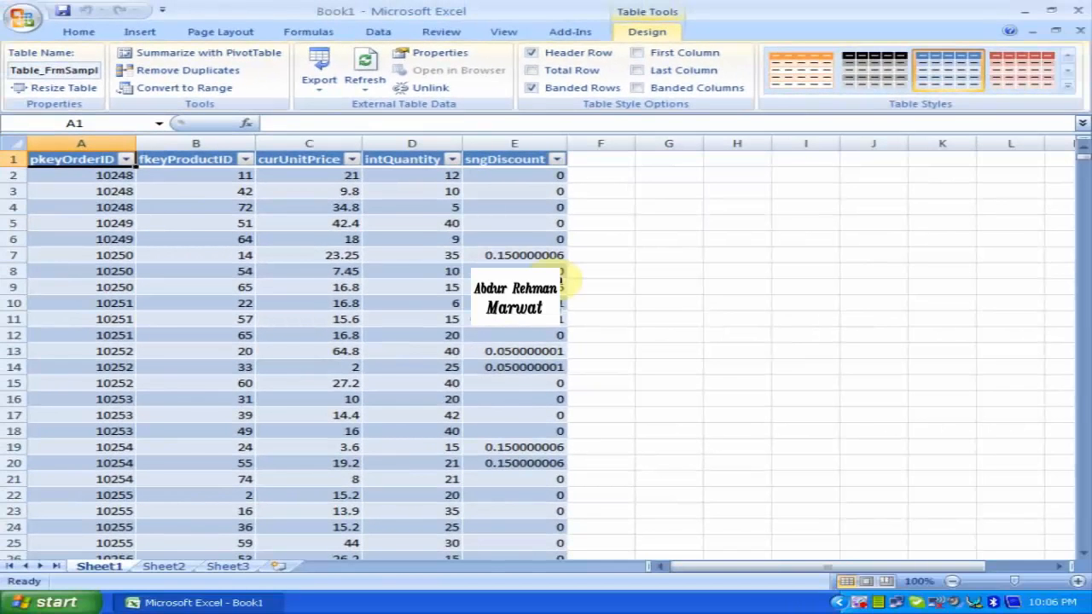
- Examine the imported order details rows on Sheet1, including unit prices, quantities and discounts
{"action": "left_click", "coordinate": [316, 193]}
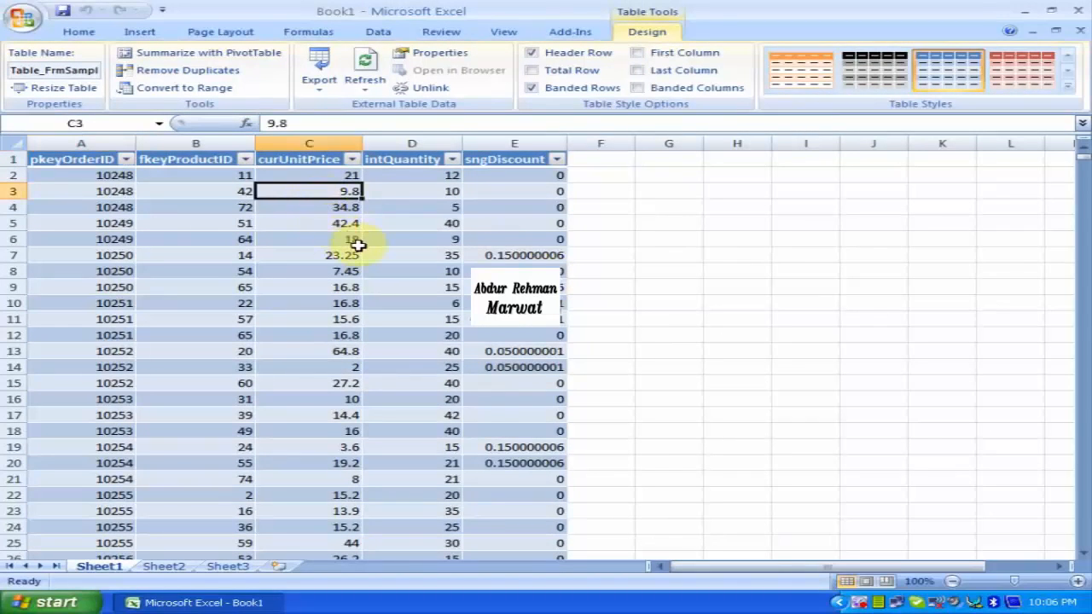
{"action": "scroll", "coordinate": [357, 246], "scroll_direction": "down", "scroll_amount": 7}
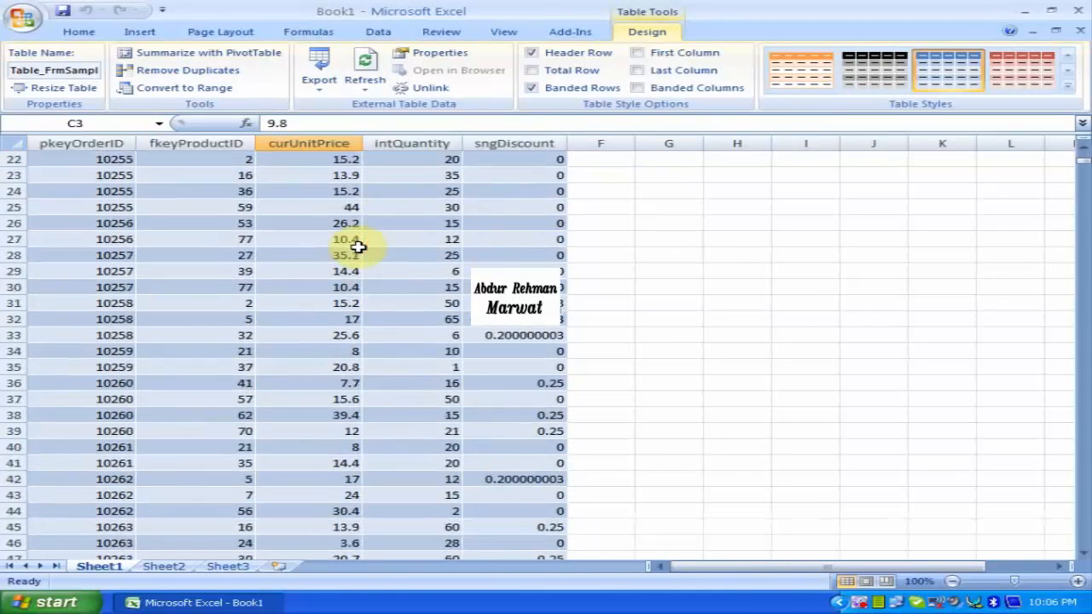
{"action": "scroll", "coordinate": [357, 246], "scroll_direction": "down", "scroll_amount": 14}
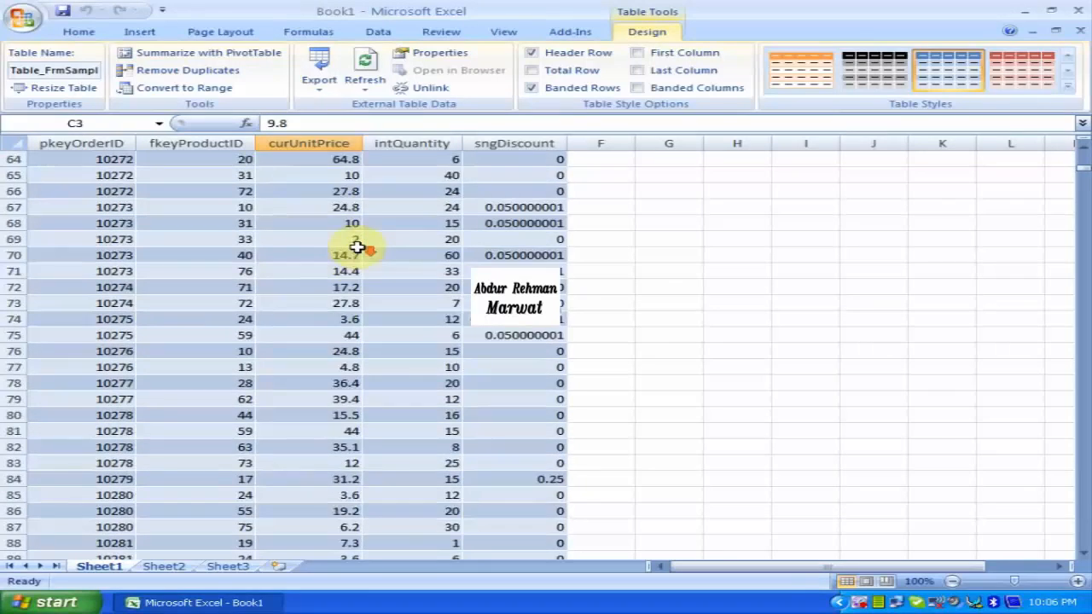
{"action": "scroll", "coordinate": [358, 248], "scroll_direction": "down", "scroll_amount": 4}
{"action": "scroll", "coordinate": [358, 246], "scroll_direction": "down", "scroll_amount": 13}
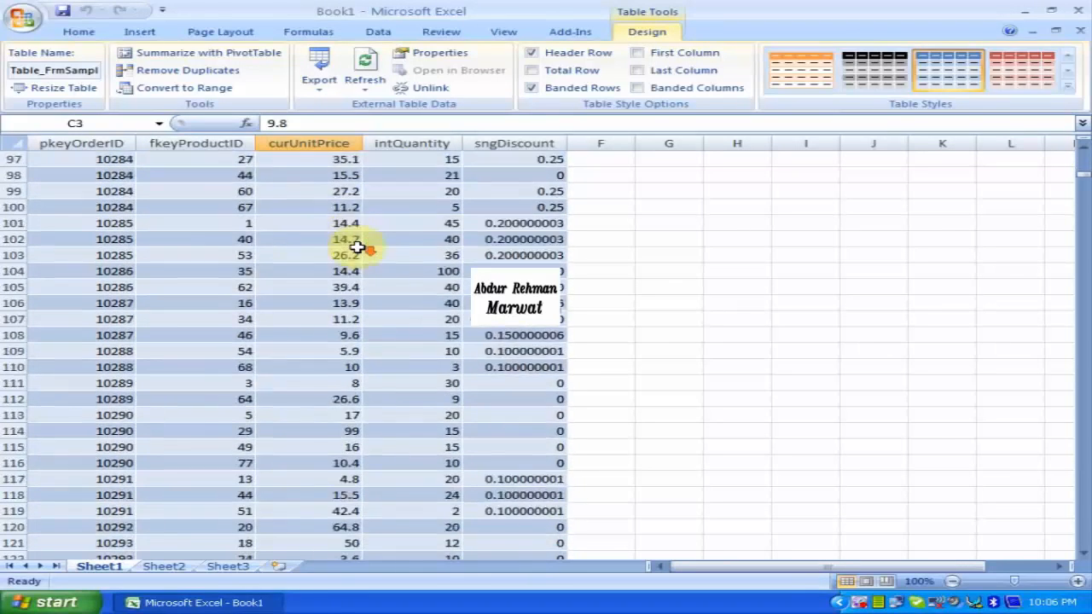
{"action": "scroll", "coordinate": [357, 246], "scroll_direction": "down", "scroll_amount": 14}
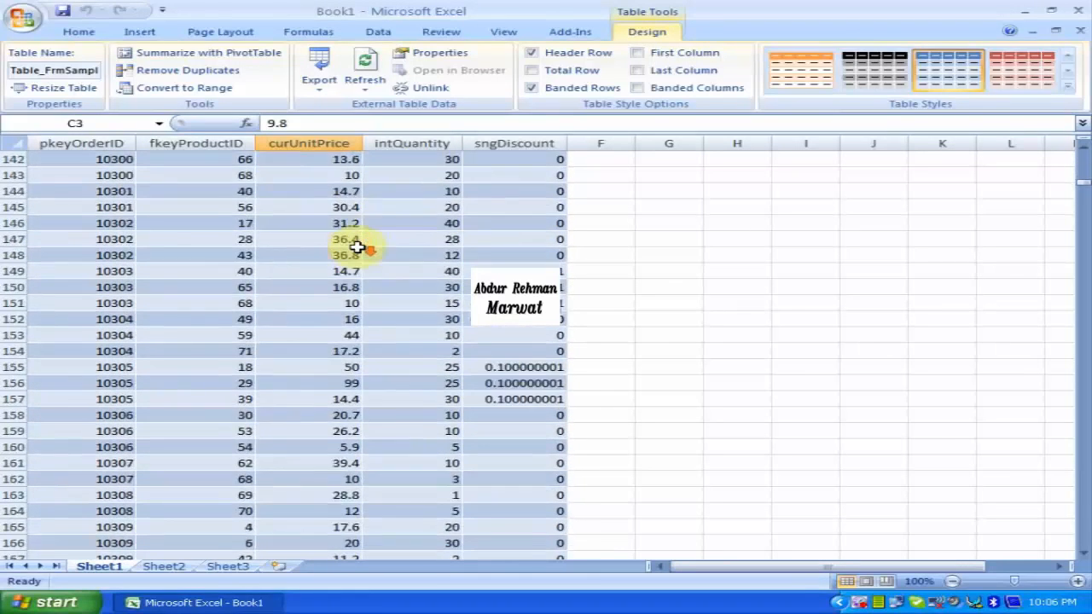
{"action": "scroll", "coordinate": [356, 248], "scroll_direction": "up", "scroll_amount": 20}
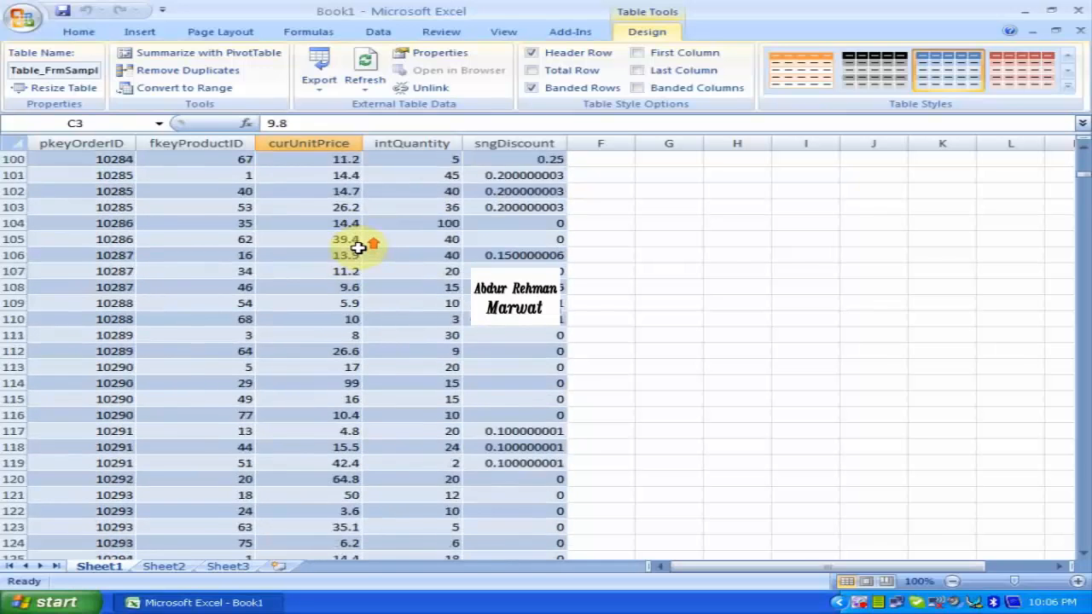
{"action": "scroll", "coordinate": [357, 252], "scroll_direction": "up", "scroll_amount": 19}
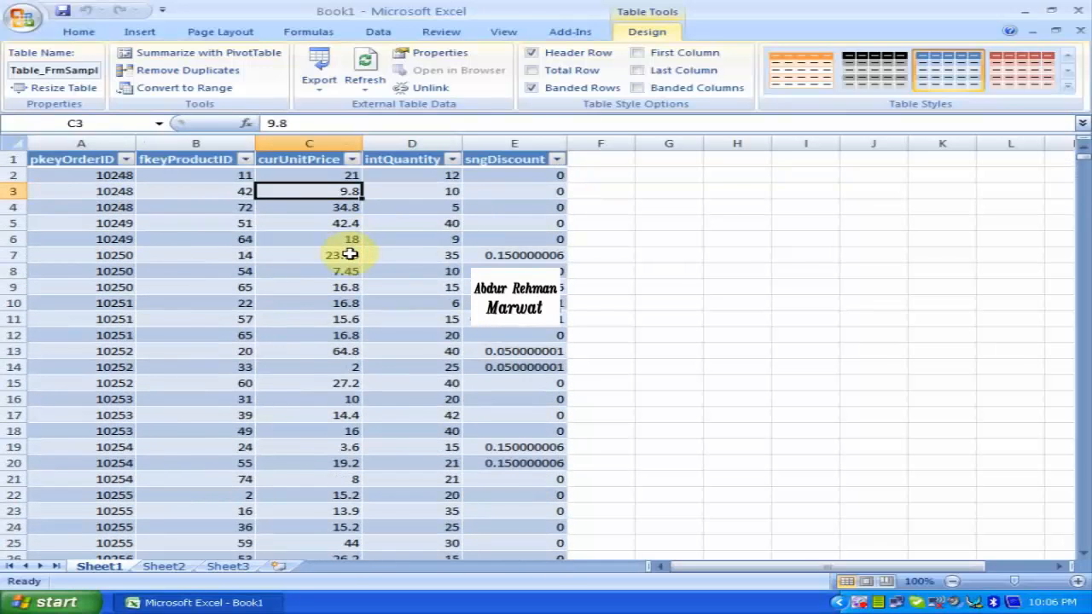
{"action": "left_click", "coordinate": [650, 270]}
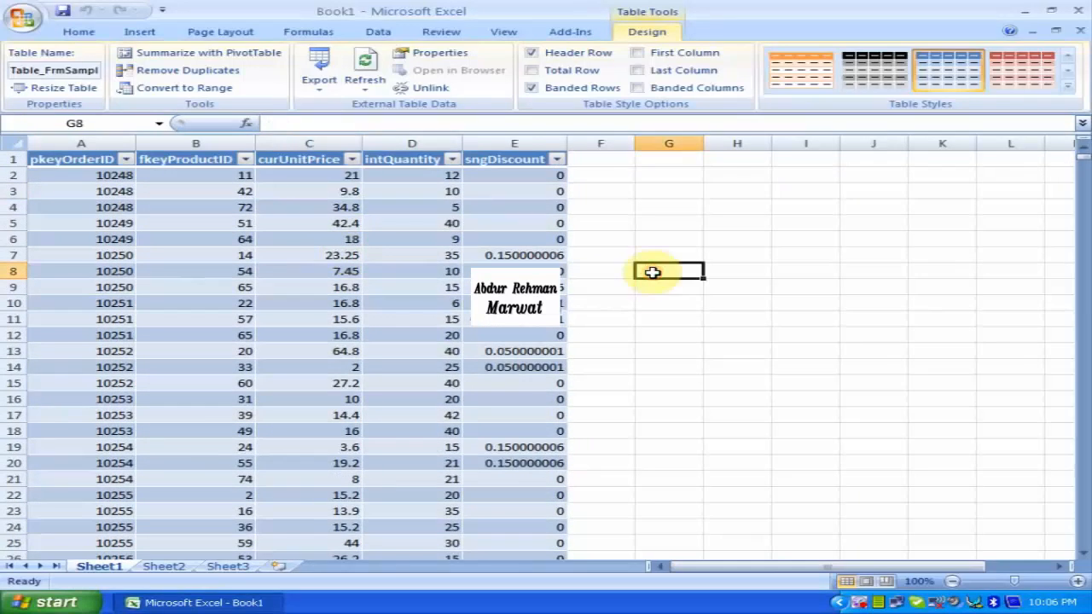
{"action": "left_click", "coordinate": [165, 569]}
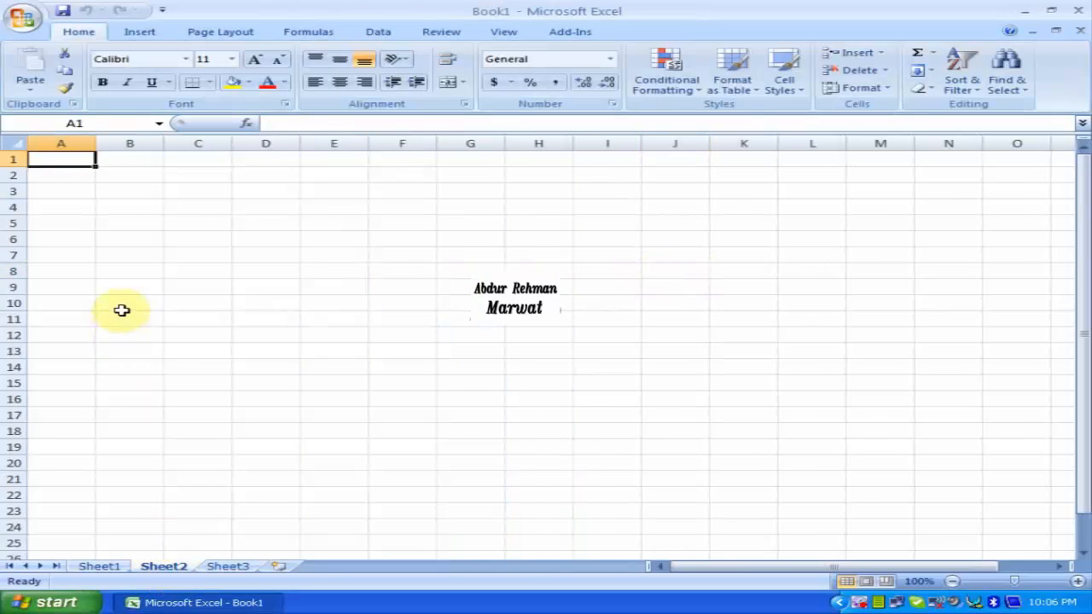
{"action": "left_click", "coordinate": [377, 38]}
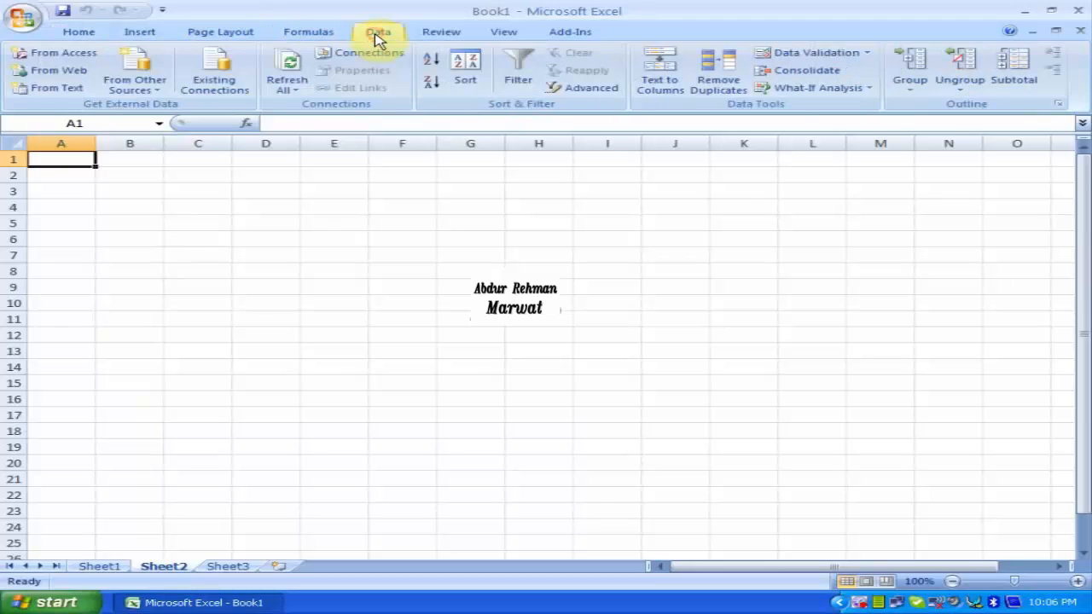
{"action": "left_click", "coordinate": [71, 75]}
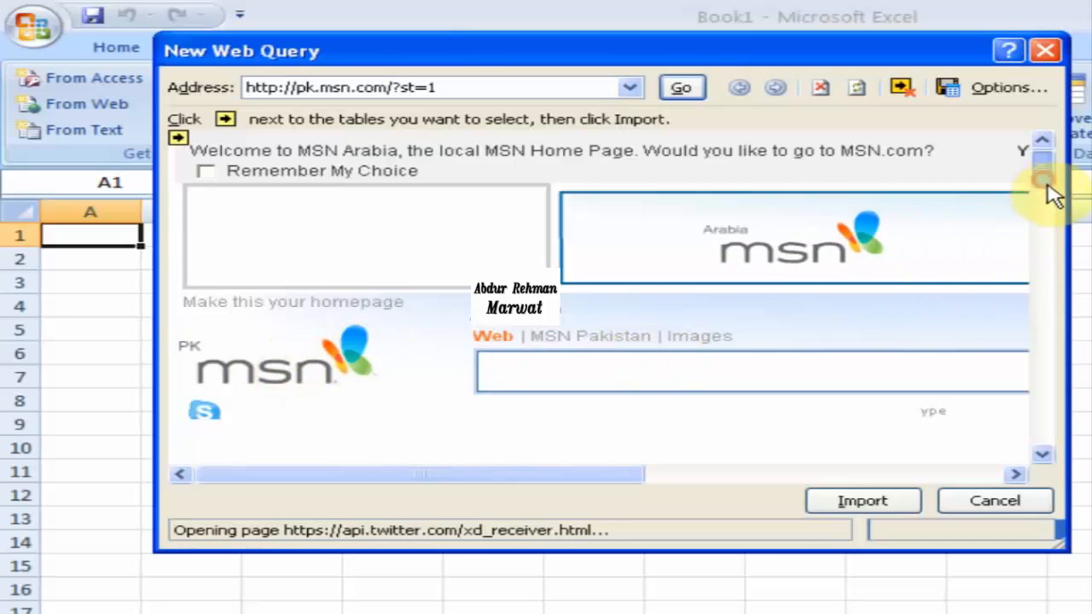
{"action": "left_click_drag", "start_coordinate": [1054, 195], "coordinate": [1058, 281]}
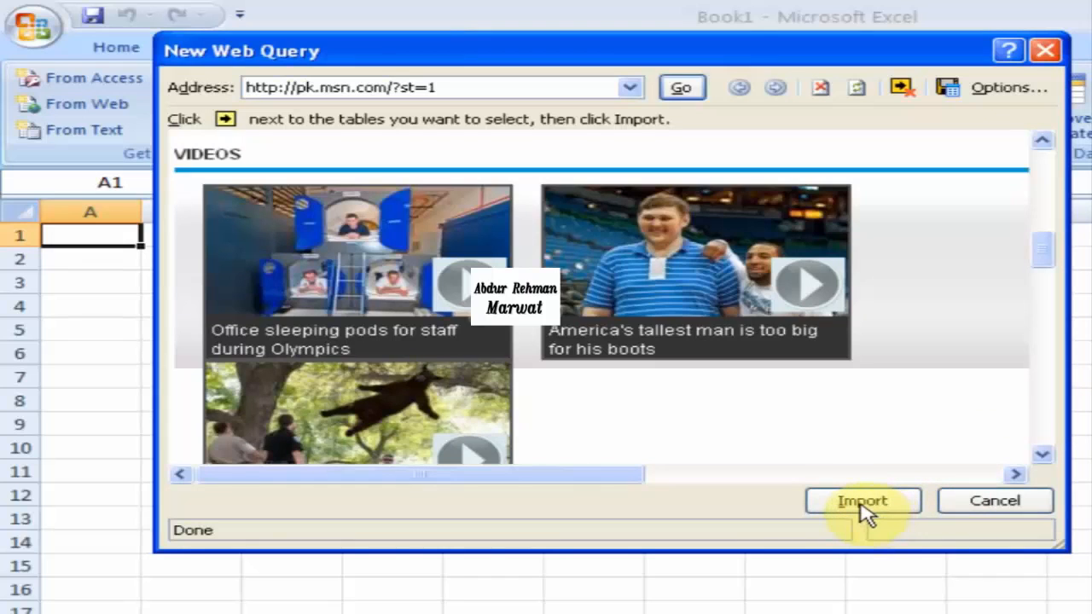
{"action": "scroll", "coordinate": [863, 512], "scroll_direction": "down", "scroll_amount": 5}
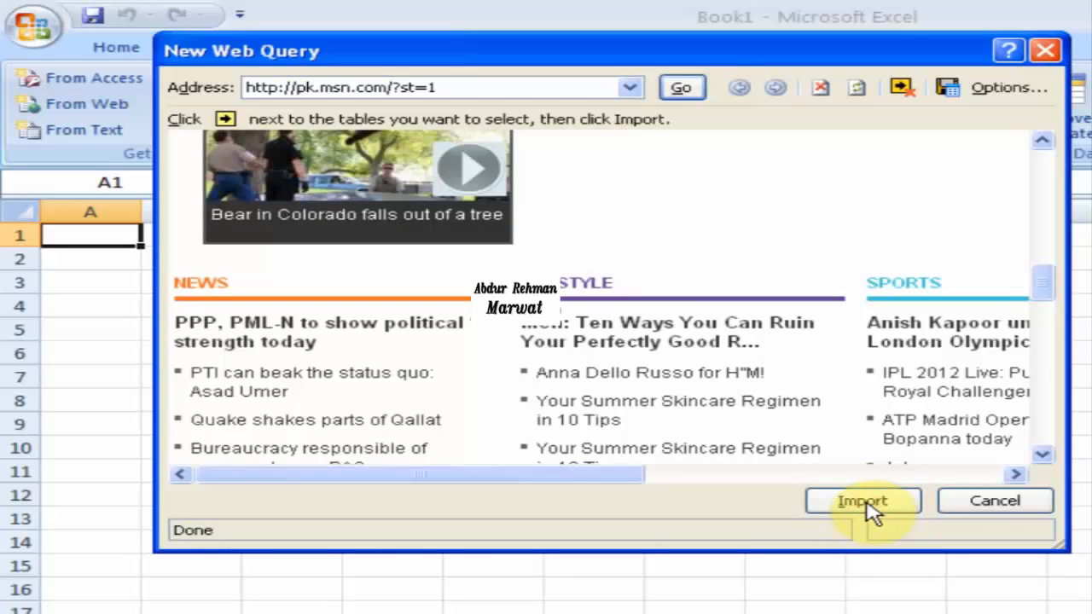
{"action": "scroll", "coordinate": [858, 510], "scroll_direction": "down", "scroll_amount": 3}
{"action": "left_click", "coordinate": [853, 504]}
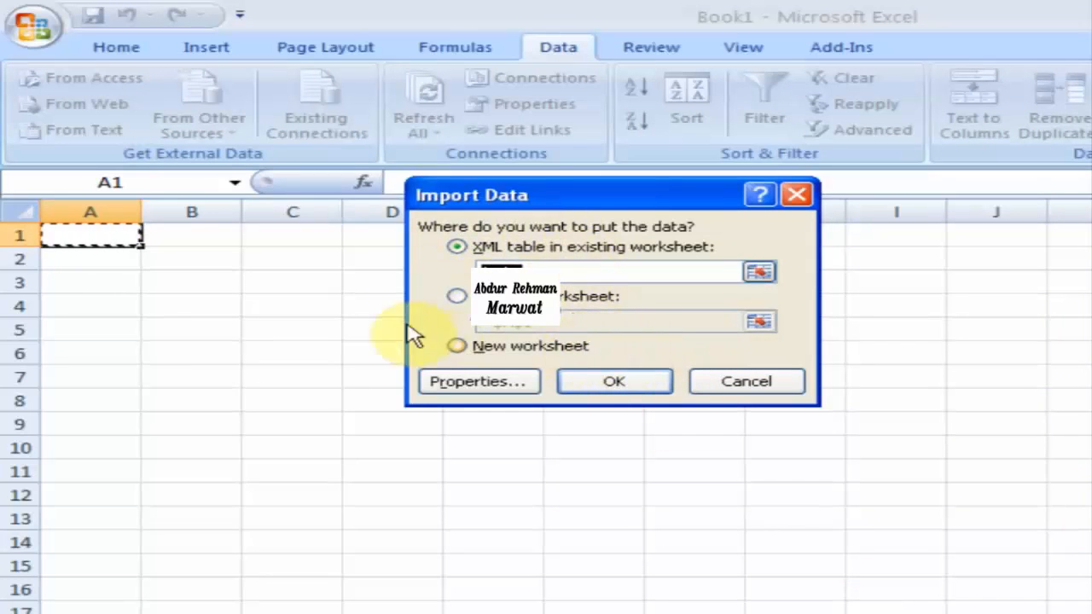
{"action": "left_click", "coordinate": [639, 390]}
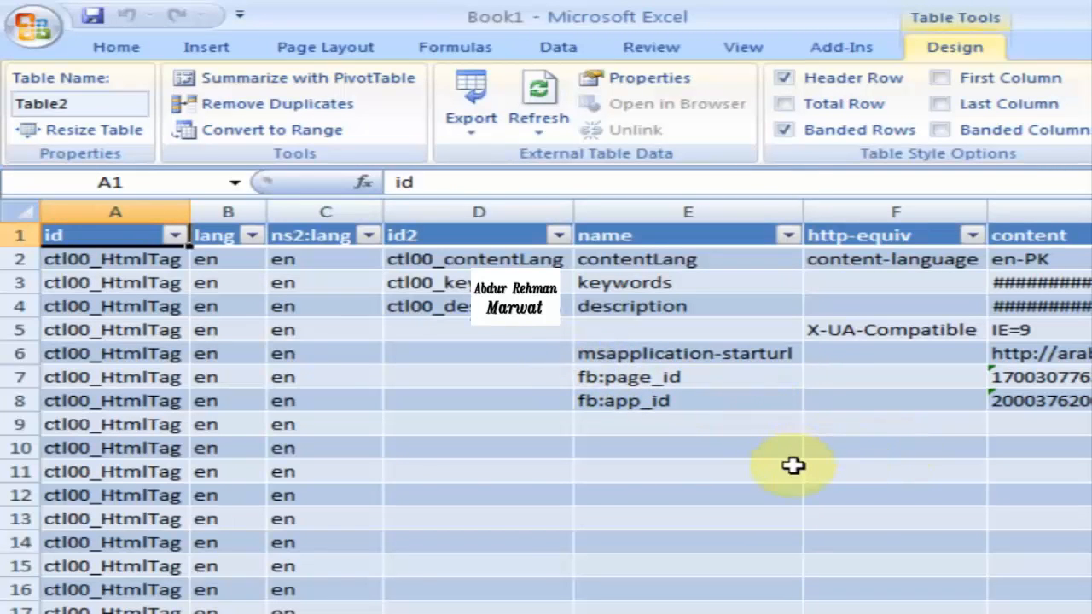
- Examine the rows of the imported web page table on Sheet2 down past row 200
{"action": "scroll", "coordinate": [794, 467], "scroll_direction": "down", "scroll_amount": 12}
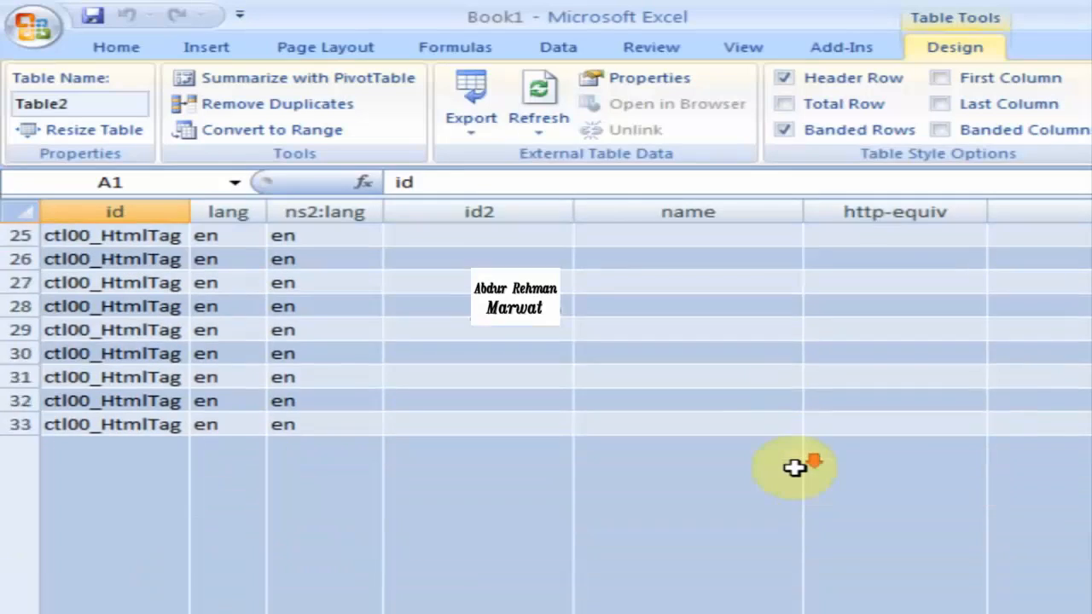
{"action": "scroll", "coordinate": [793, 467], "scroll_direction": "down", "scroll_amount": 16}
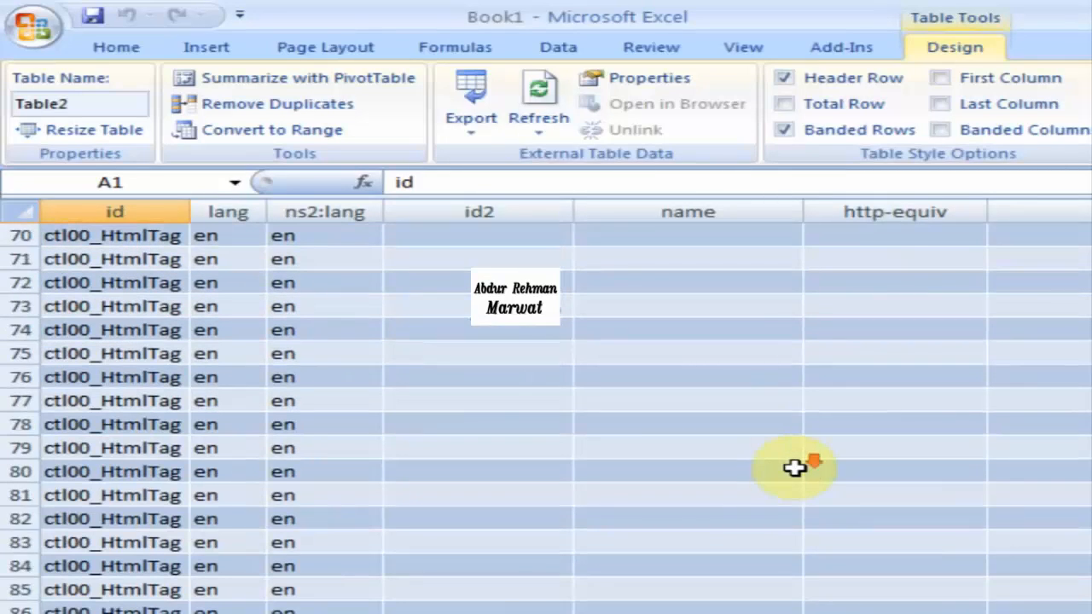
{"action": "scroll", "coordinate": [794, 467], "scroll_direction": "down", "scroll_amount": 19}
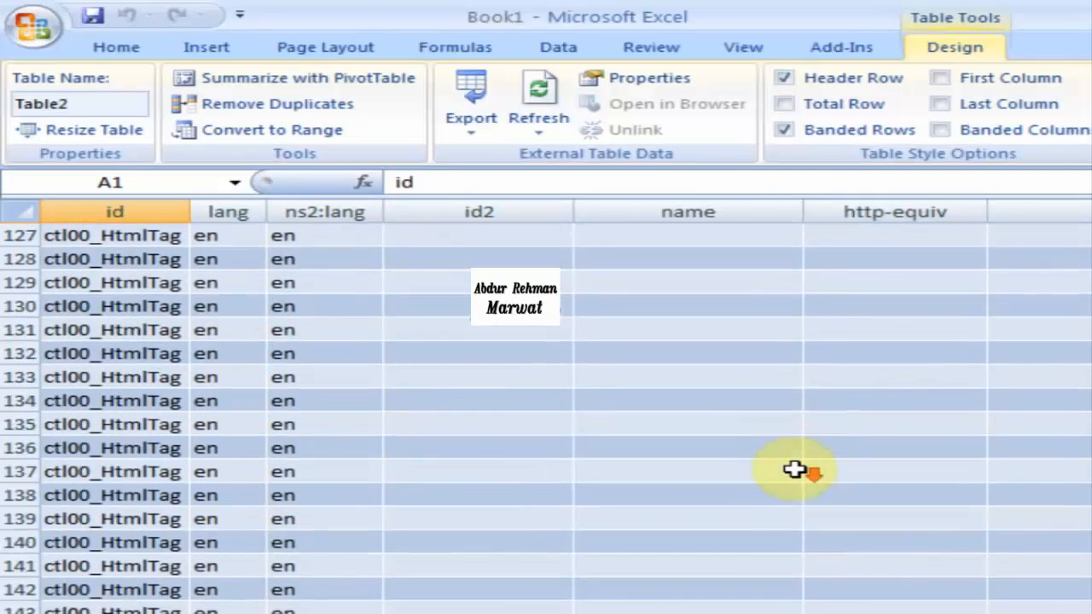
{"action": "scroll", "coordinate": [795, 470], "scroll_direction": "down", "scroll_amount": 17}
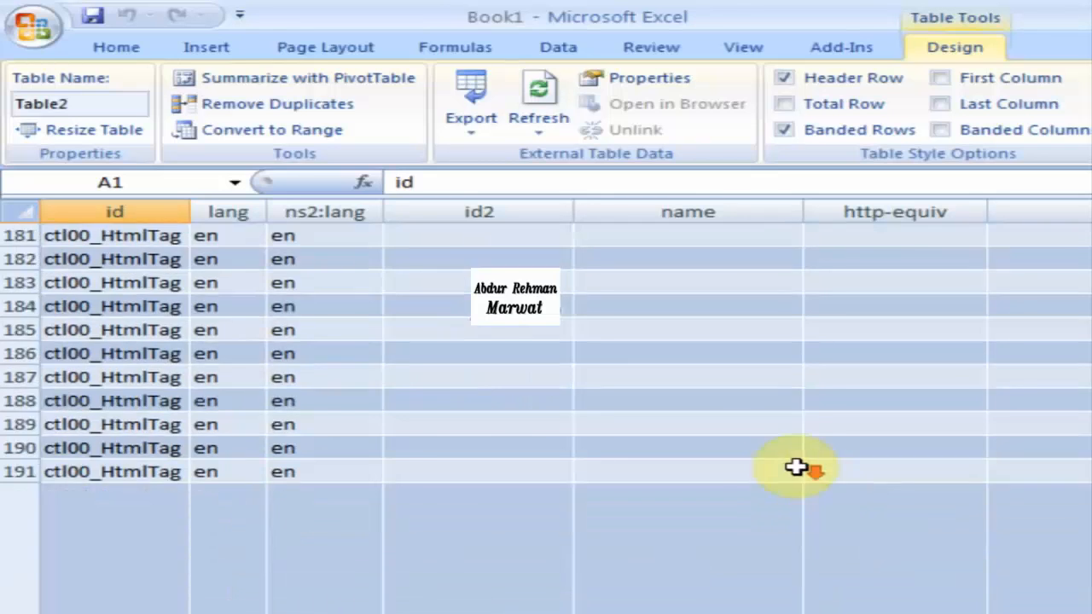
{"action": "scroll", "coordinate": [794, 464], "scroll_direction": "down", "scroll_amount": 8}
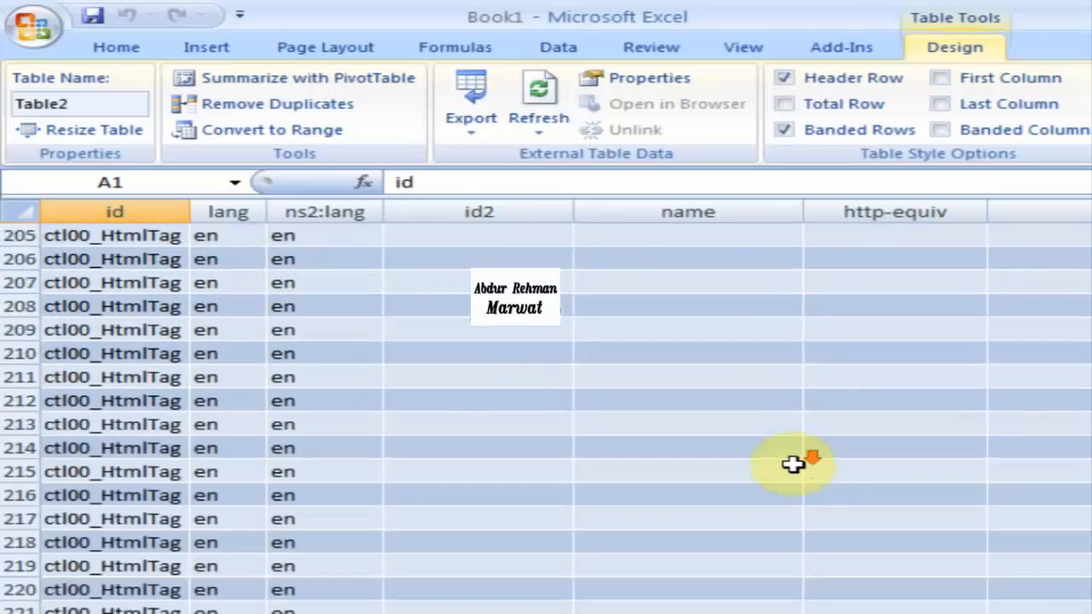
{"action": "scroll", "coordinate": [790, 465], "scroll_direction": "up", "scroll_amount": 14}
{"action": "scroll", "coordinate": [787, 465], "scroll_direction": "up", "scroll_amount": 20}
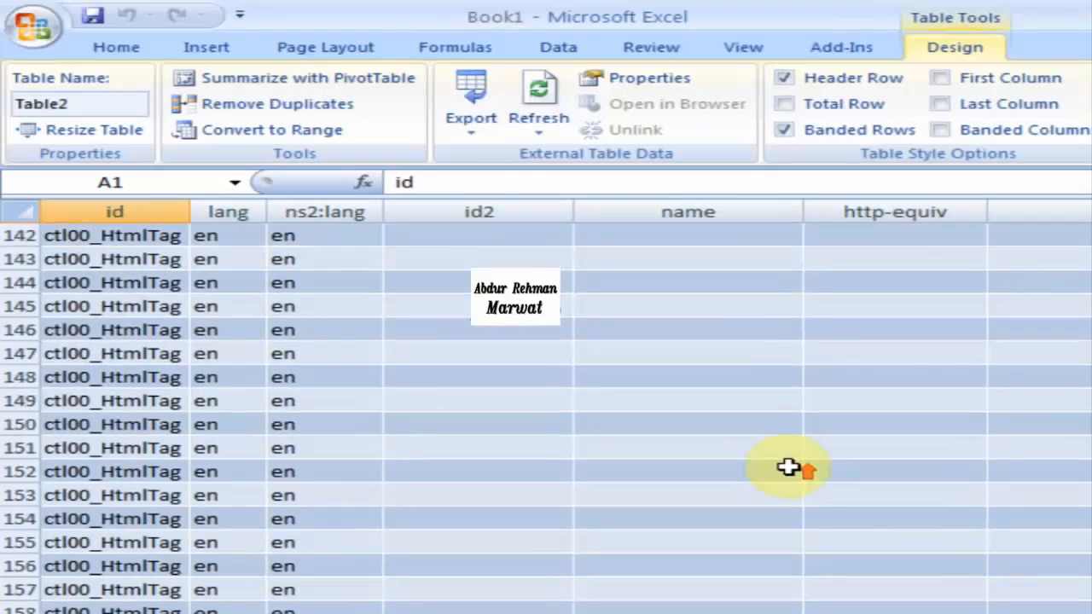
{"action": "scroll", "coordinate": [784, 466], "scroll_direction": "up", "scroll_amount": 20}
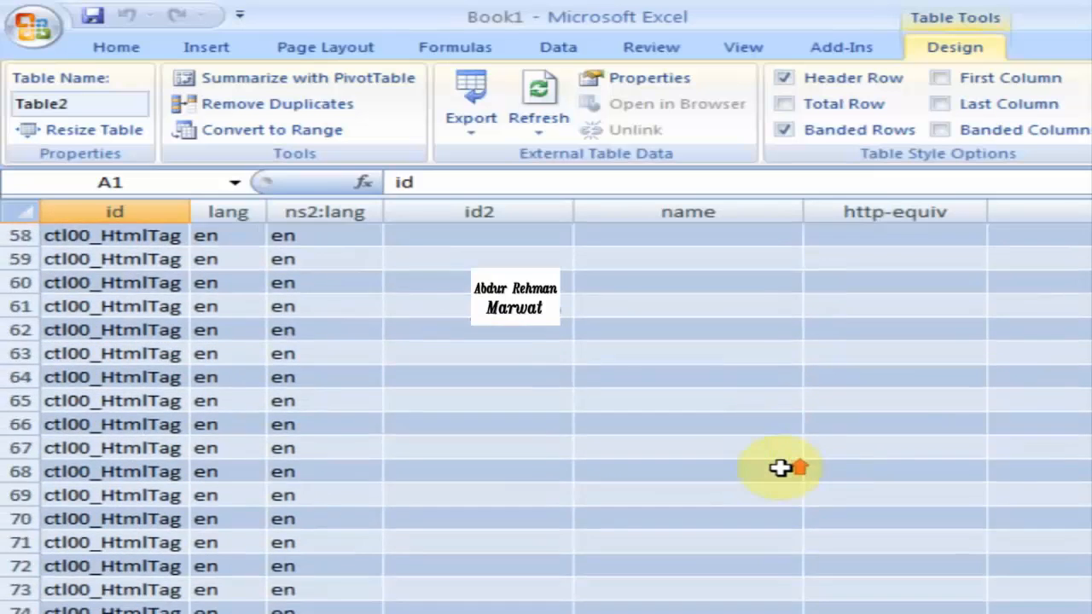
{"action": "scroll", "coordinate": [776, 468], "scroll_direction": "up", "scroll_amount": 2}
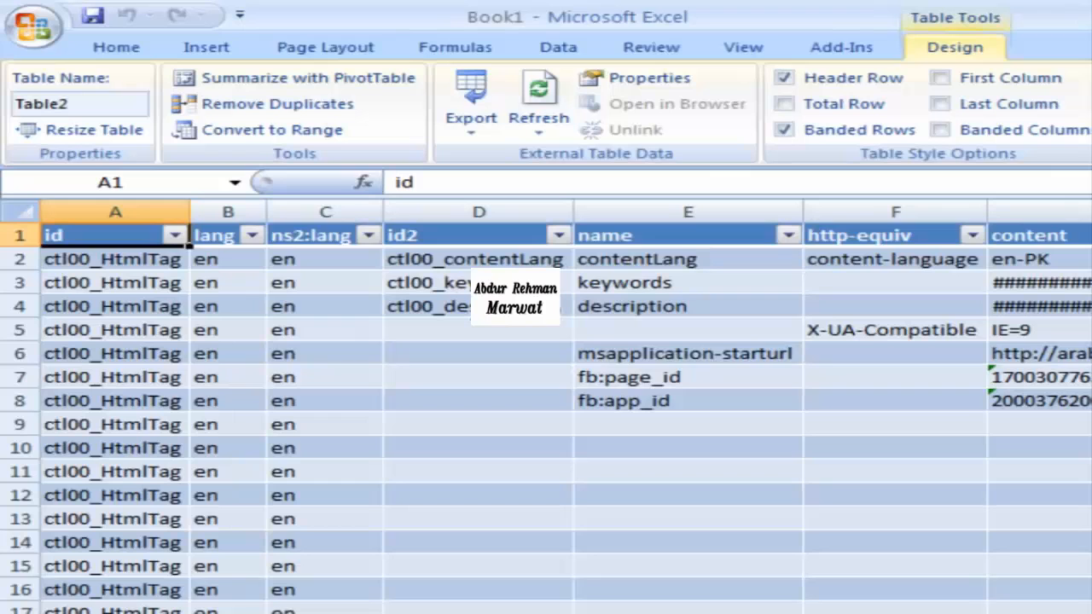
- Examine the remaining columns of the imported web page table, such as href, src, ns1:title and value
{"action": "left_click_drag", "start_coordinate": [1083, 212], "coordinate": [1091, 212]}
{"action": "scroll", "coordinate": [564, 419], "scroll_direction": "right", "scroll_amount": 3}
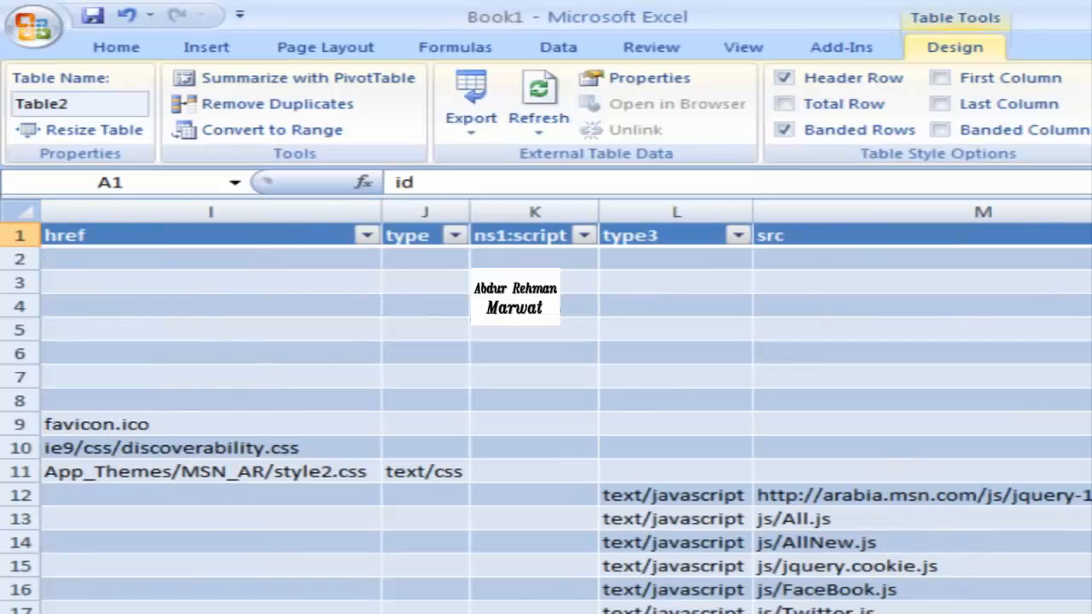
{"action": "scroll", "coordinate": [546, 418], "scroll_direction": "right", "scroll_amount": 2}
{"action": "scroll", "coordinate": [546, 418], "scroll_direction": "down", "scroll_amount": 5}
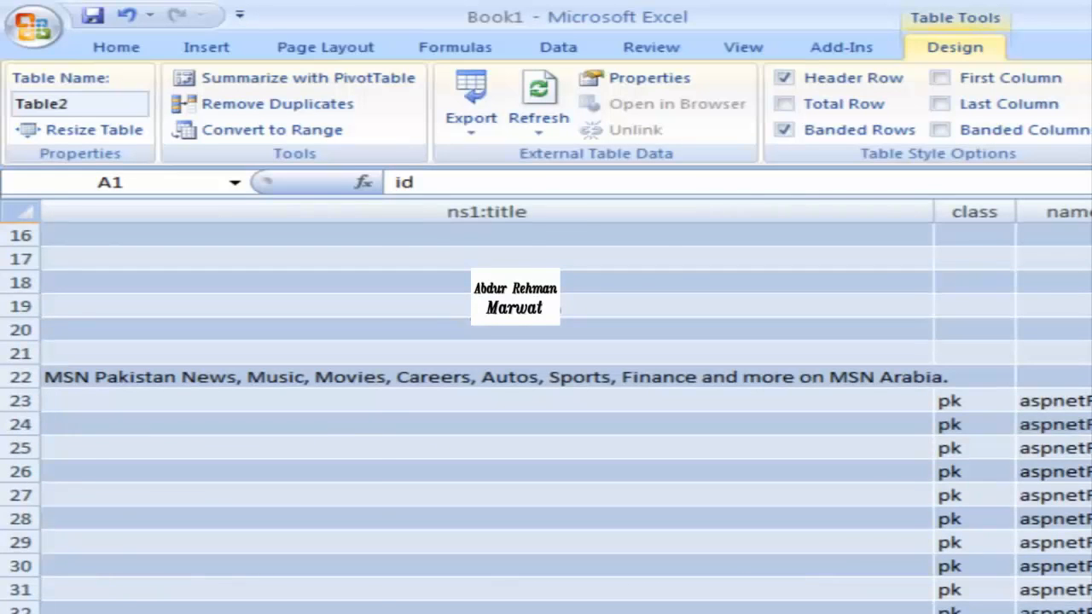
{"action": "left_click", "coordinate": [933, 567]}
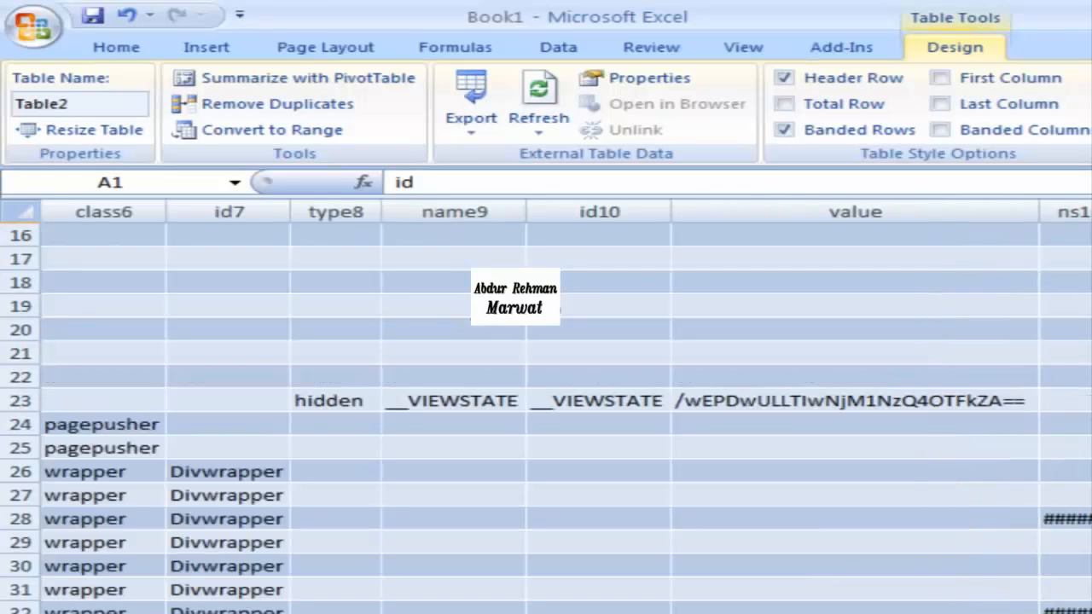
{"action": "left_click", "coordinate": [934, 567]}
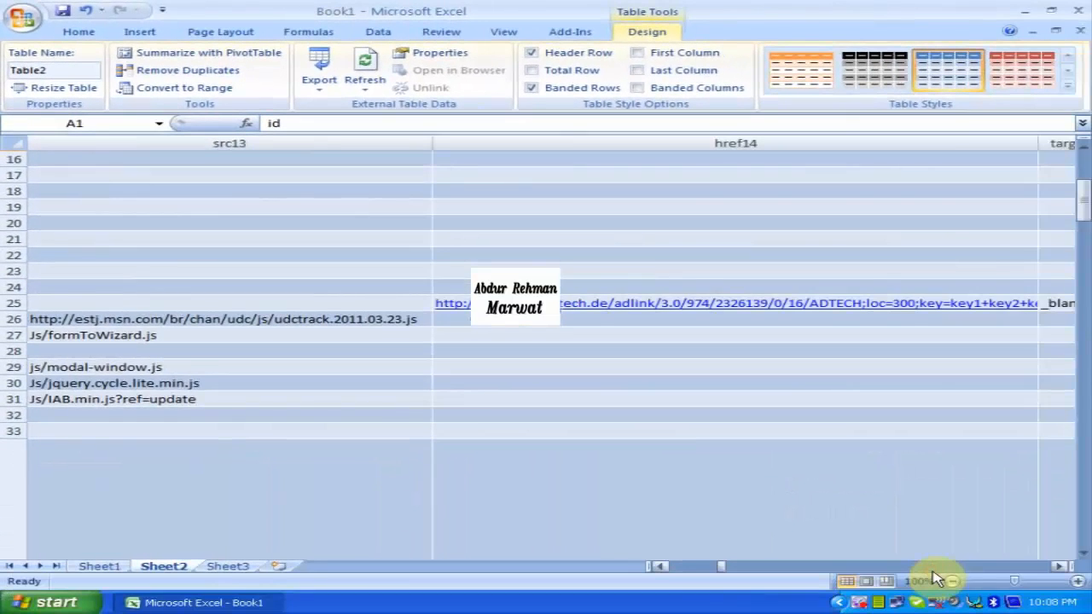
{"action": "left_click", "coordinate": [979, 568]}
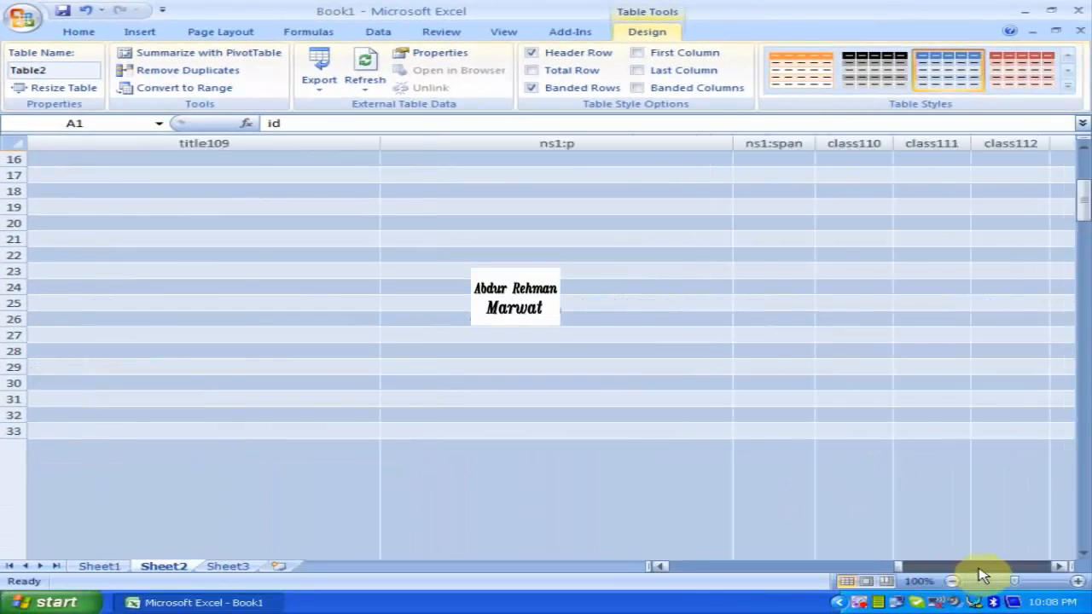
{"action": "left_click_drag", "start_coordinate": [961, 574], "coordinate": [459, 419]}
{"action": "scroll", "coordinate": [390, 359], "scroll_direction": "up", "scroll_amount": 3}
{"action": "scroll", "coordinate": [390, 360], "scroll_direction": "up", "scroll_amount": 2}
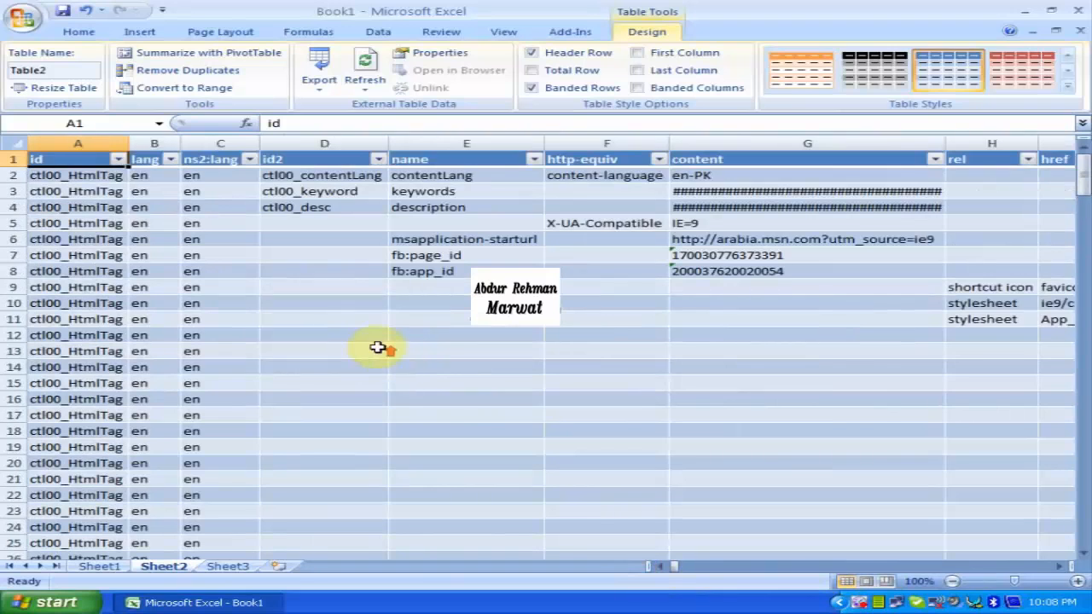
- On Sheet3, start a text data import using the file tage.txt from the Desktop
{"action": "left_click", "coordinate": [228, 568]}
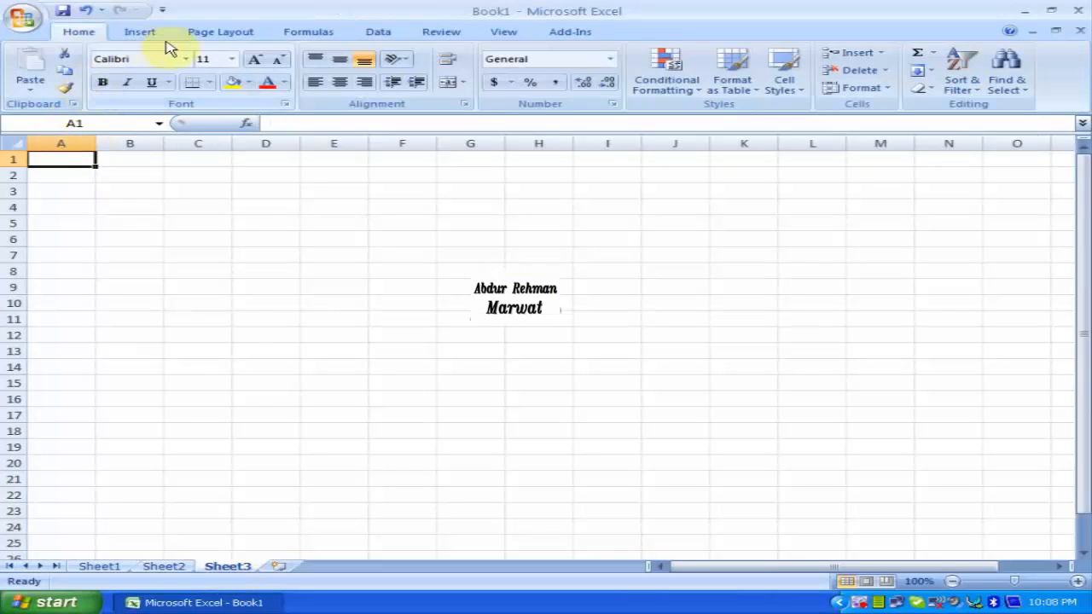
{"action": "left_click", "coordinate": [376, 34]}
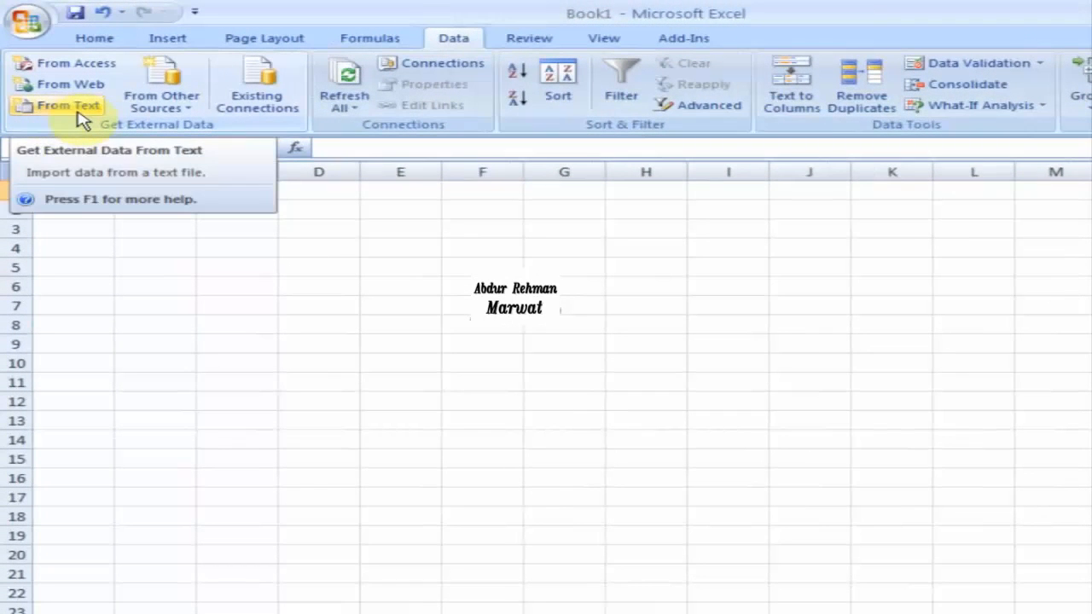
{"action": "left_click", "coordinate": [78, 113]}
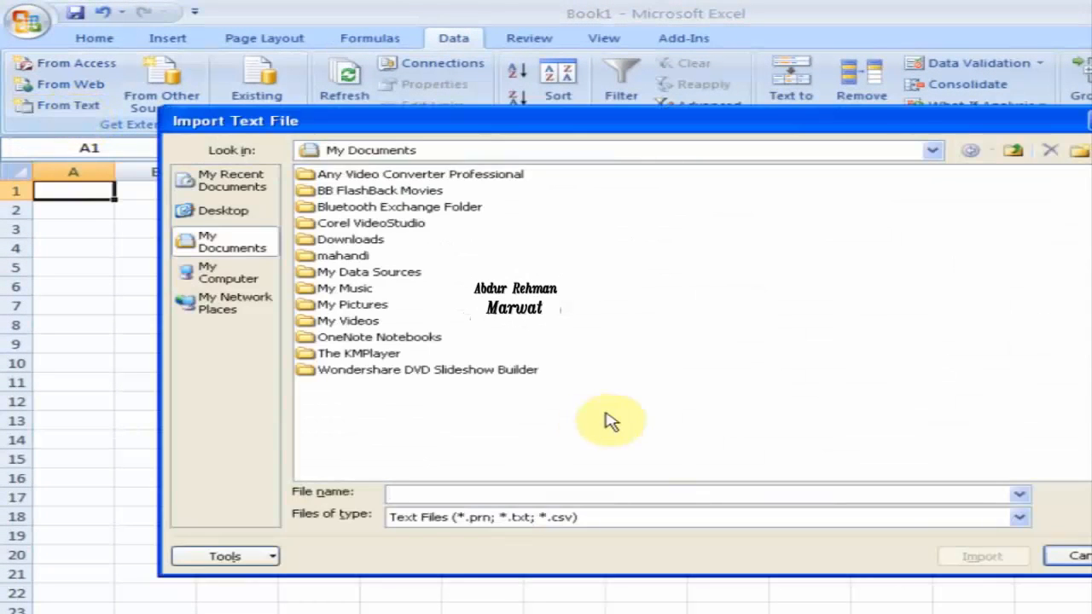
{"action": "left_click", "coordinate": [1014, 151]}
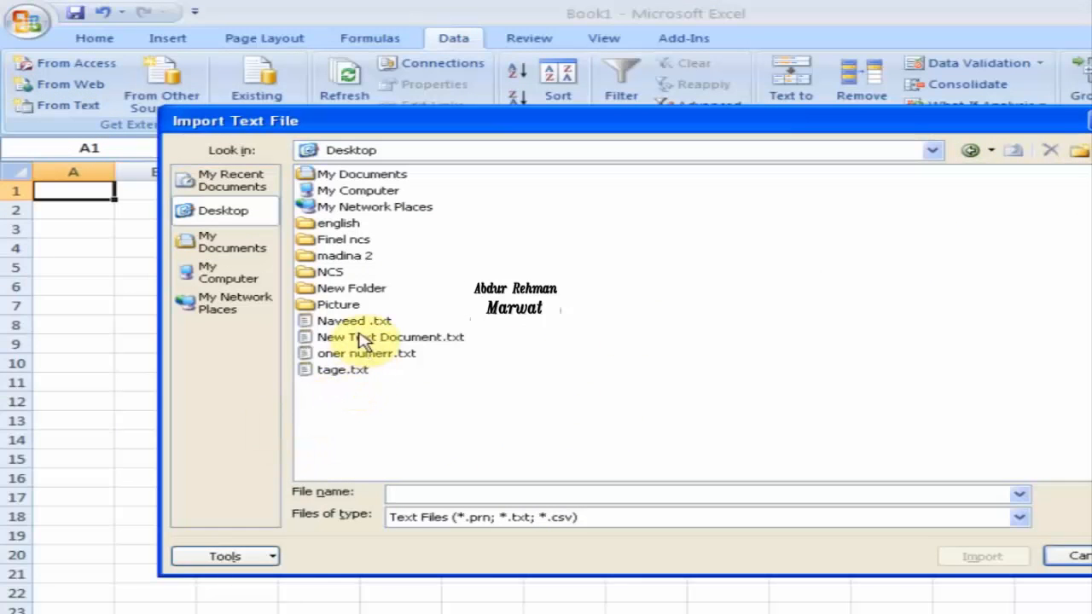
{"action": "left_click", "coordinate": [328, 371]}
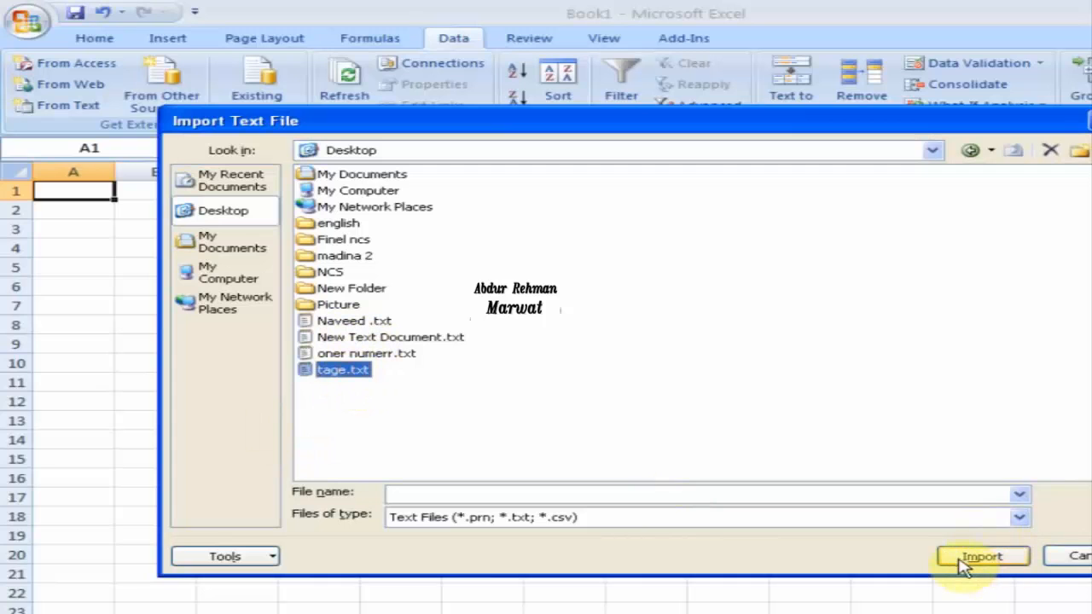
{"action": "left_click", "coordinate": [975, 563]}
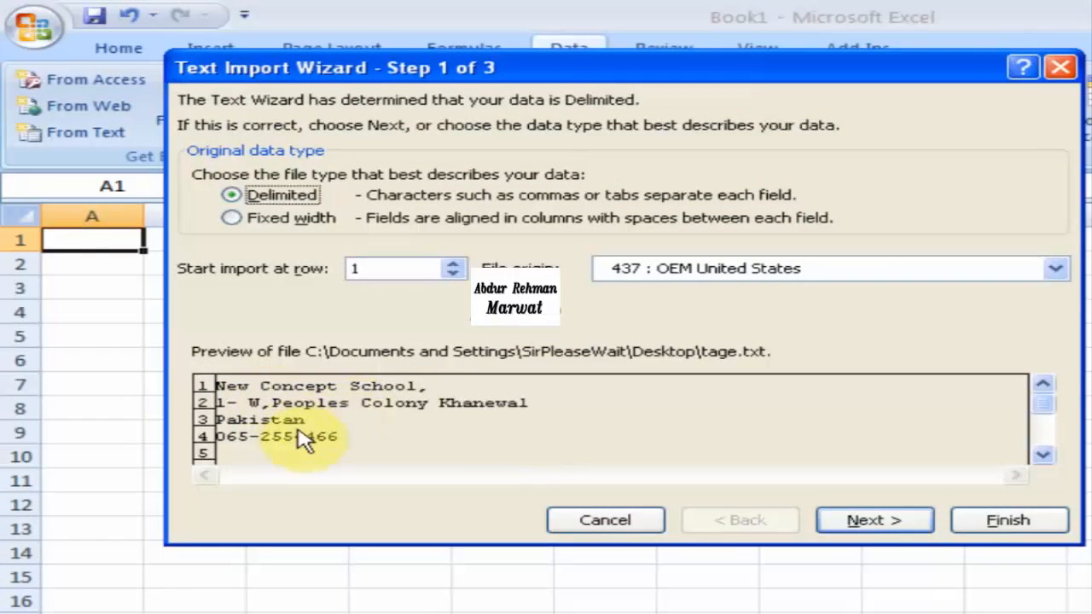
- Examine the preview of tage.txt in the Text Import Wizard, from the school address lines to the website lines
{"action": "left_click", "coordinate": [1043, 455]}
{"action": "left_click", "coordinate": [1043, 455]}
{"action": "left_click", "coordinate": [1043, 455]}
{"action": "left_click", "coordinate": [1043, 455]}
{"action": "left_click", "coordinate": [1043, 455]}
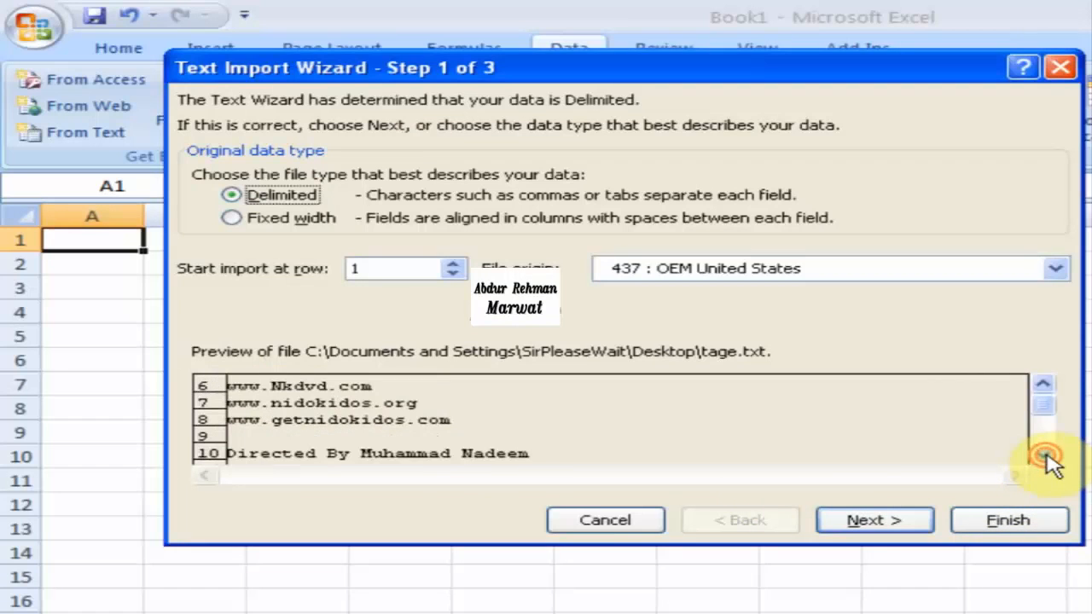
{"action": "left_click", "coordinate": [1044, 387]}
{"action": "left_click", "coordinate": [1044, 387]}
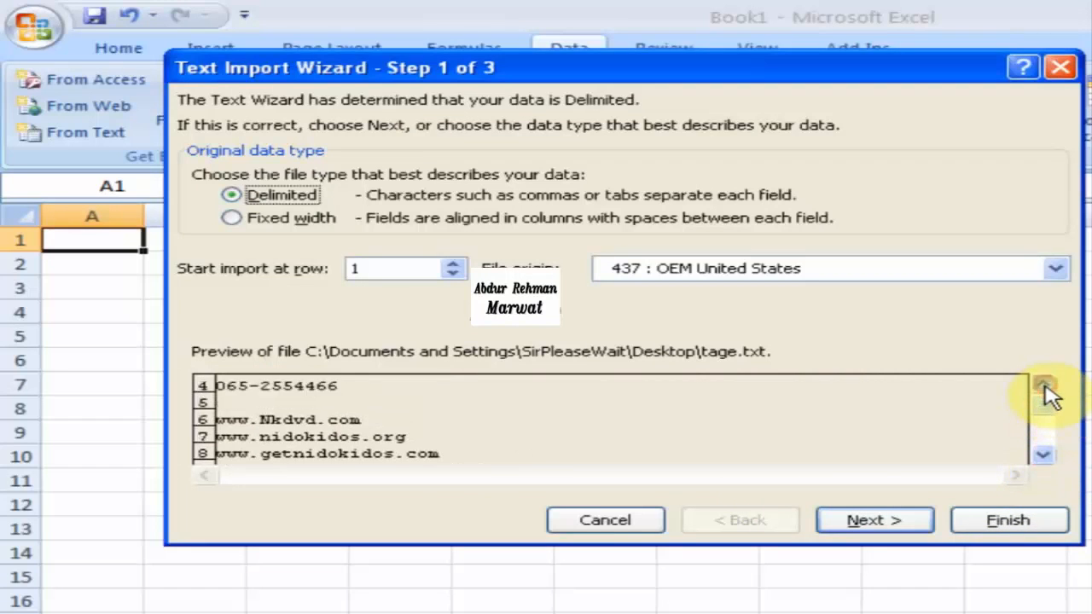
{"action": "left_click", "coordinate": [1043, 387]}
{"action": "left_click", "coordinate": [1043, 386]}
{"action": "left_click", "coordinate": [1044, 387]}
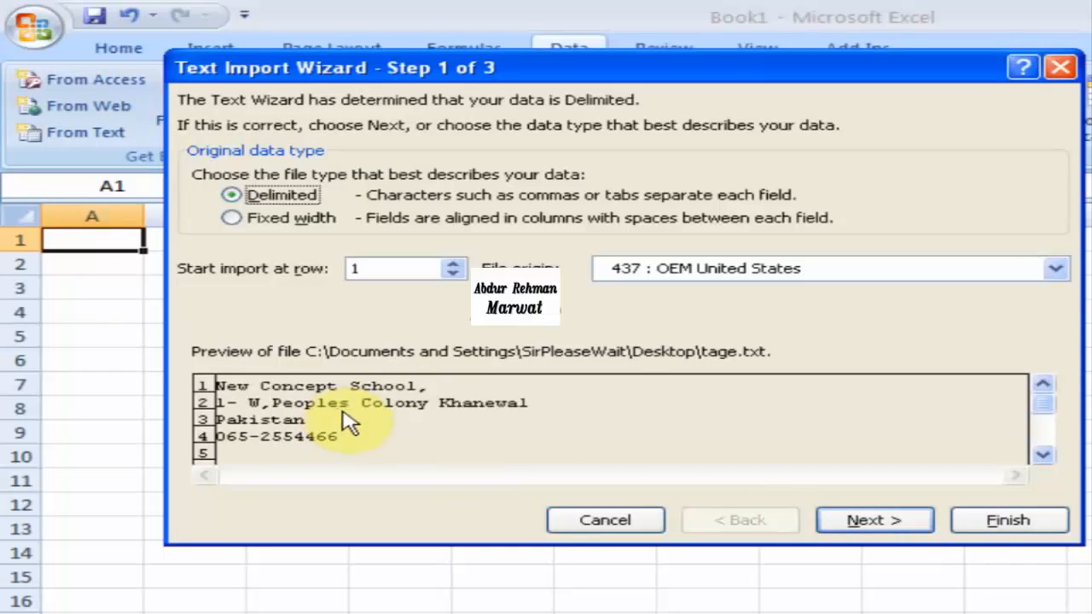
- Finish the text import as delimited data, placing it in the existing worksheet at cell A1
{"action": "left_click", "coordinate": [1007, 525]}
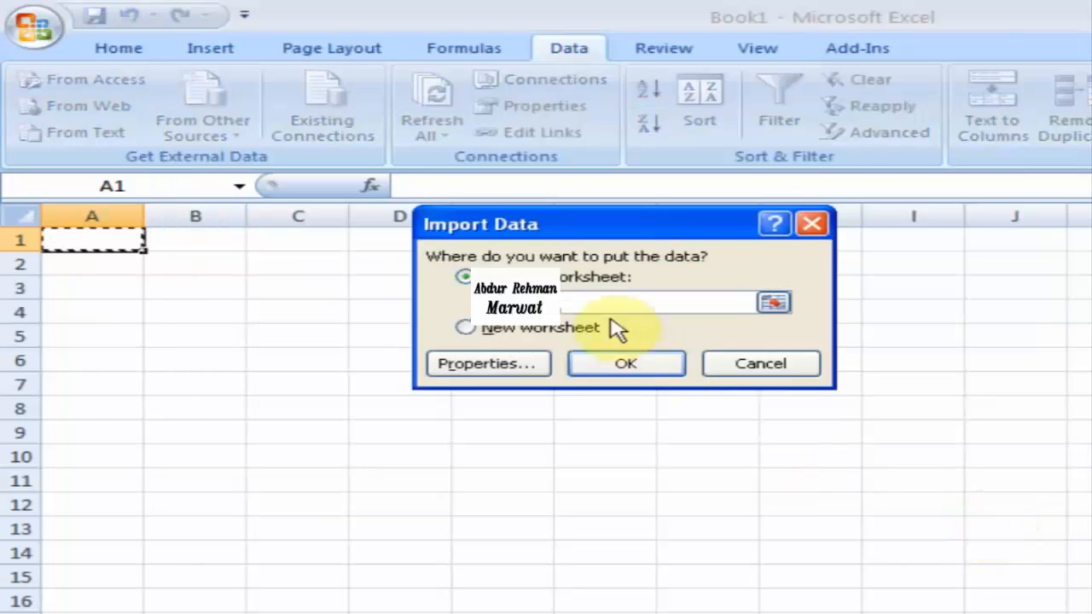
{"action": "left_click", "coordinate": [624, 369]}
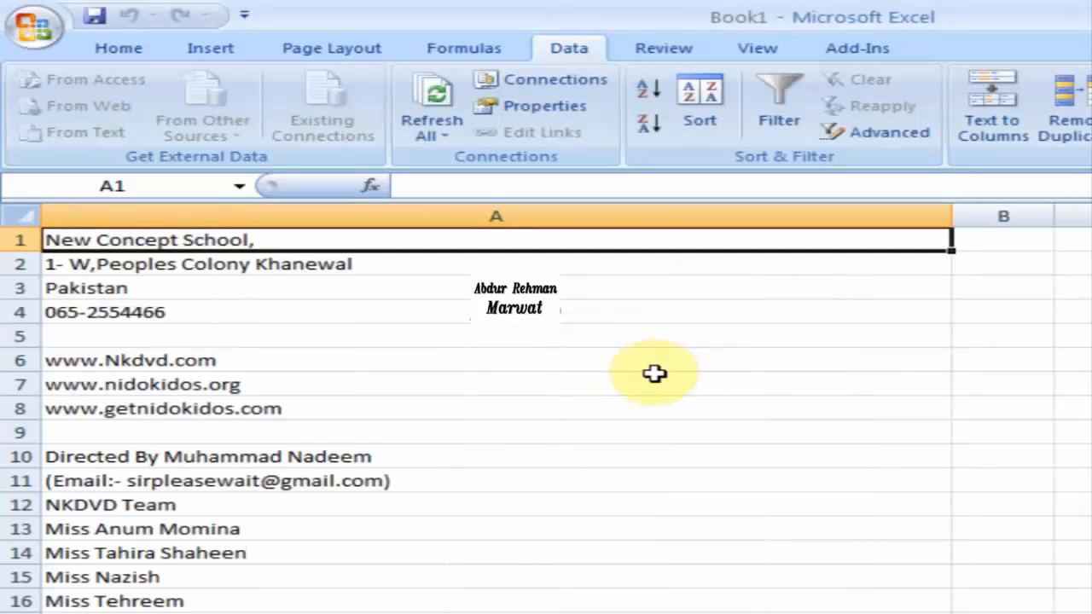
- Examine the imported text lines in column A of Sheet3, including the school address, websites, contact details and team entries
{"action": "left_click", "coordinate": [215, 241]}
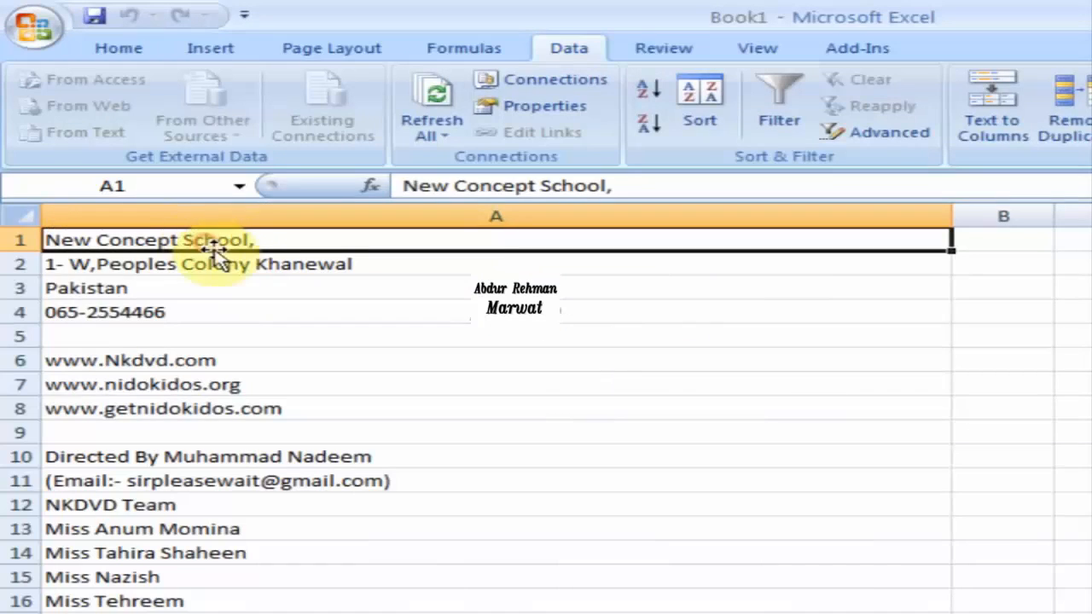
{"action": "left_click", "coordinate": [219, 268]}
{"action": "left_click", "coordinate": [203, 292]}
{"action": "left_click", "coordinate": [198, 313]}
{"action": "left_click", "coordinate": [219, 361]}
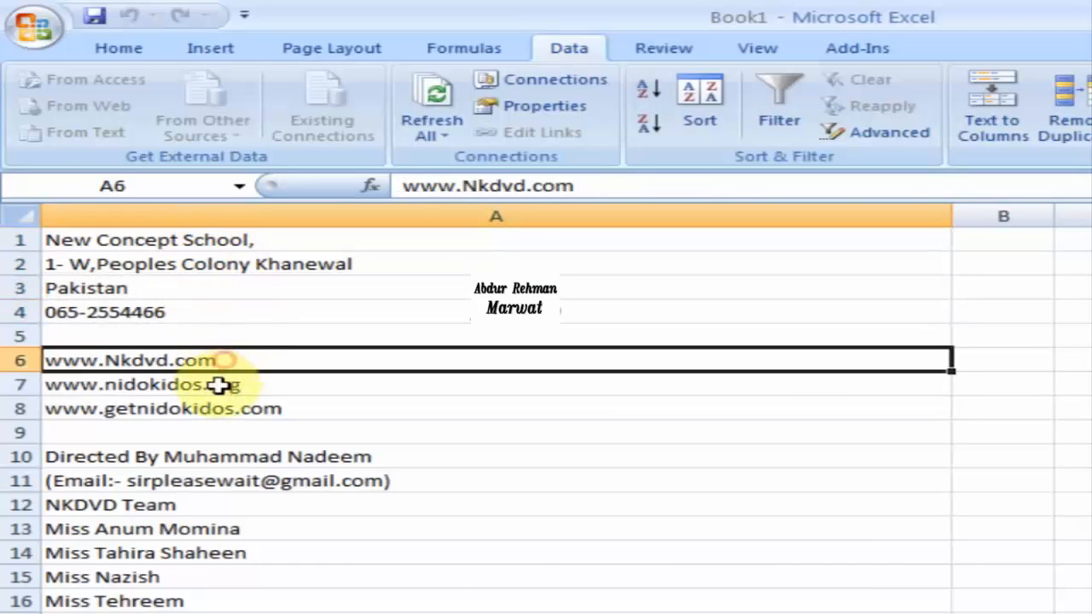
{"action": "left_click", "coordinate": [214, 408]}
{"action": "left_click", "coordinate": [247, 479]}
{"action": "left_click", "coordinate": [276, 501]}
{"action": "scroll", "coordinate": [305, 486], "scroll_direction": "down", "scroll_amount": 5}
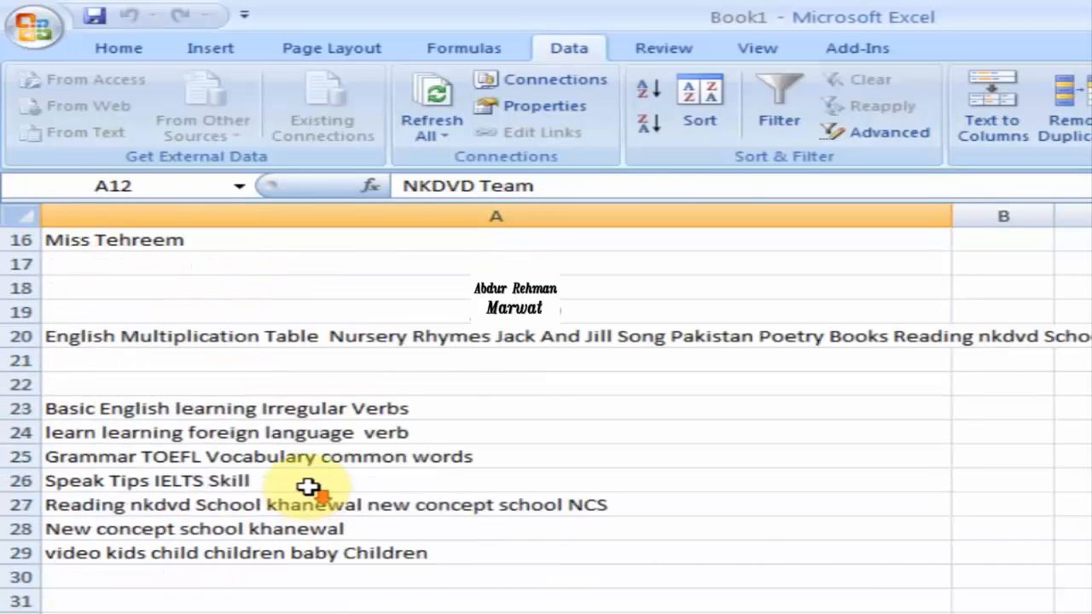
{"action": "scroll", "coordinate": [310, 486], "scroll_direction": "up", "scroll_amount": 5}
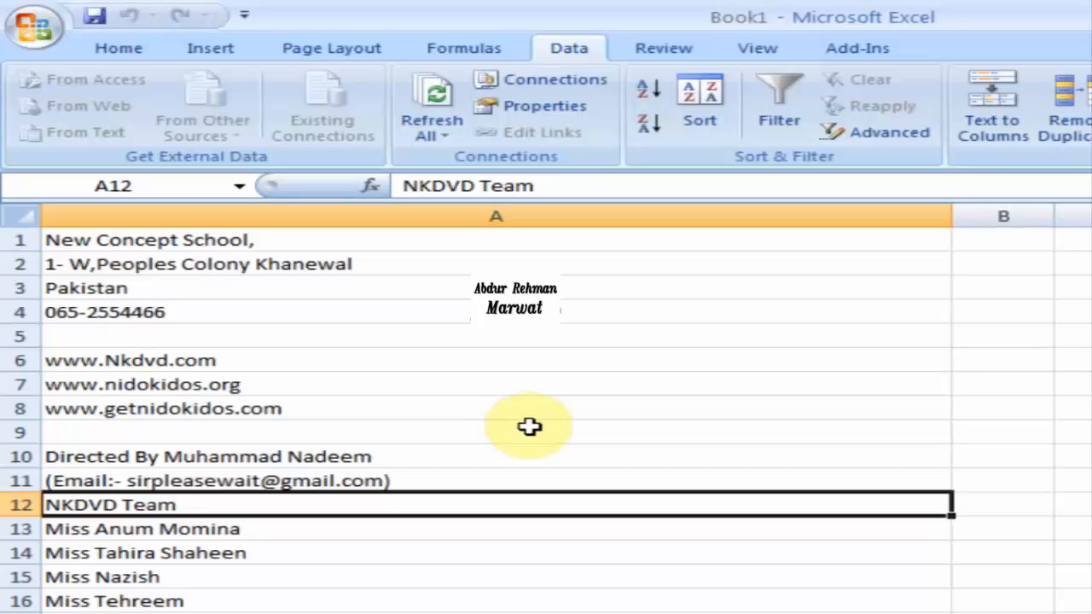
{"action": "left_click", "coordinate": [406, 382]}
{"action": "left_click", "coordinate": [398, 303]}
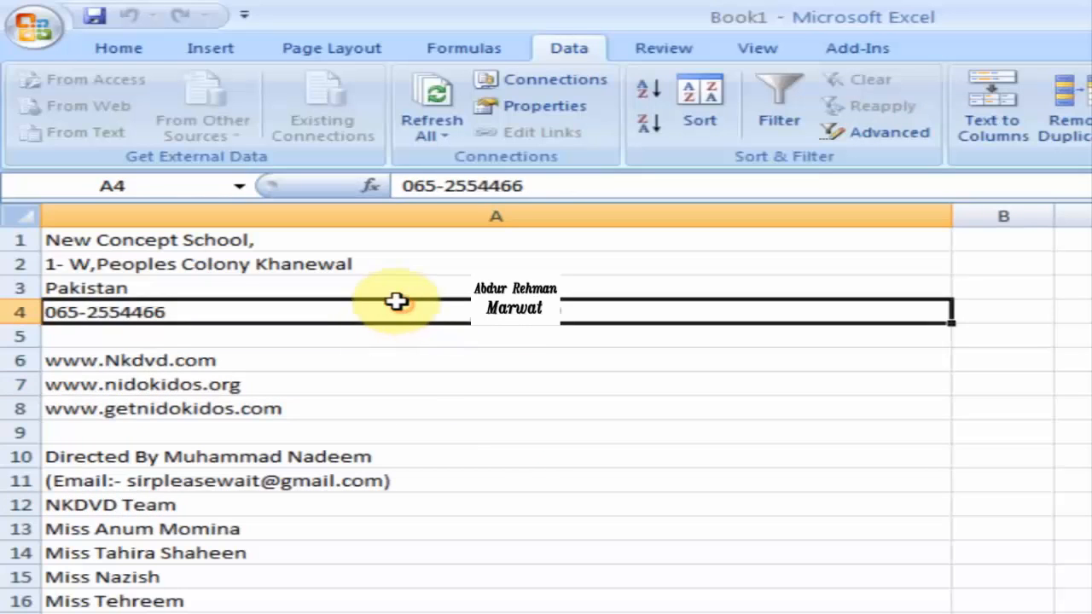
{"action": "left_click", "coordinate": [446, 389]}
{"action": "left_click", "coordinate": [451, 411]}
{"action": "left_click", "coordinate": [465, 478]}
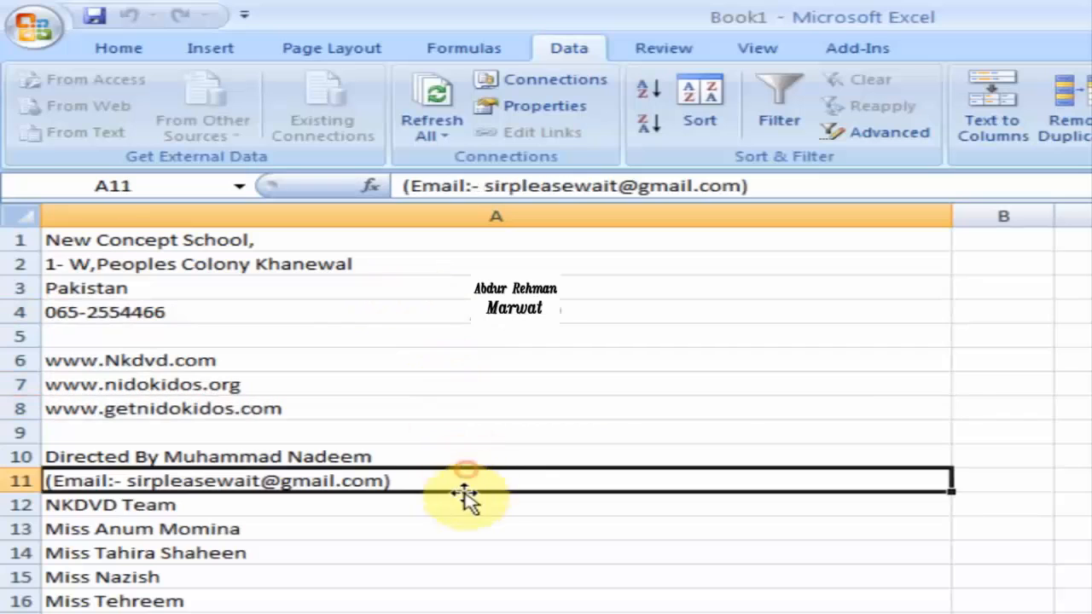
{"action": "left_click", "coordinate": [463, 529]}
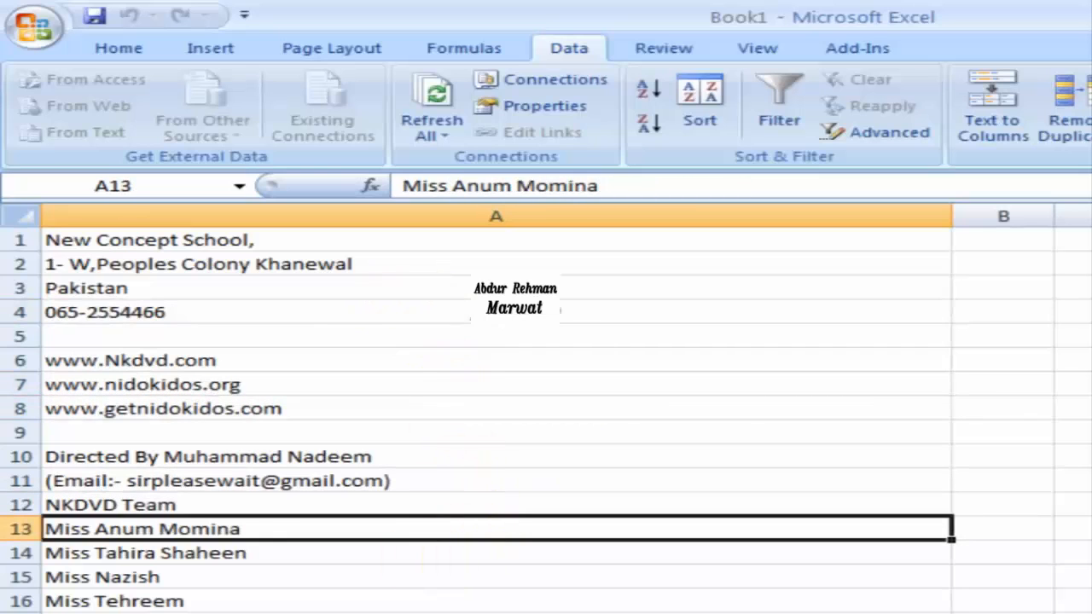